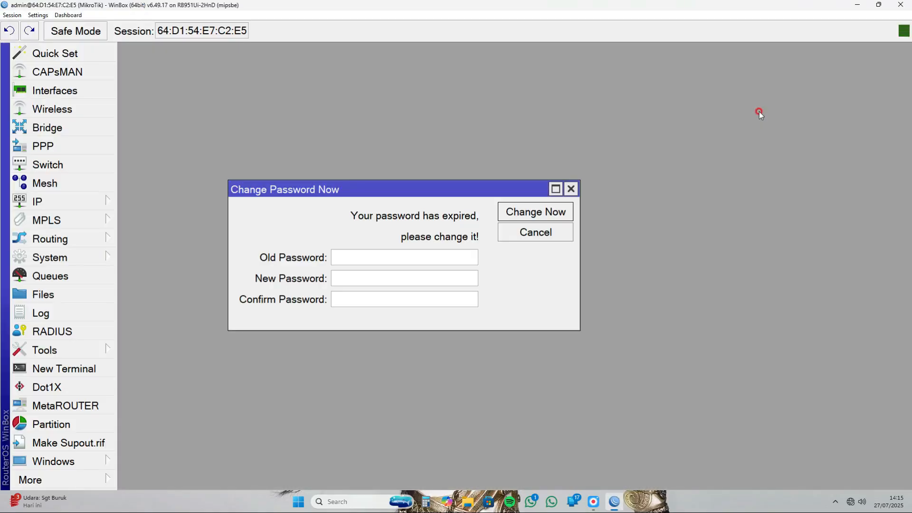
- Dismiss the expired-password prompt and set the router's identity to "Izdihaar Comp"
click(571, 189)
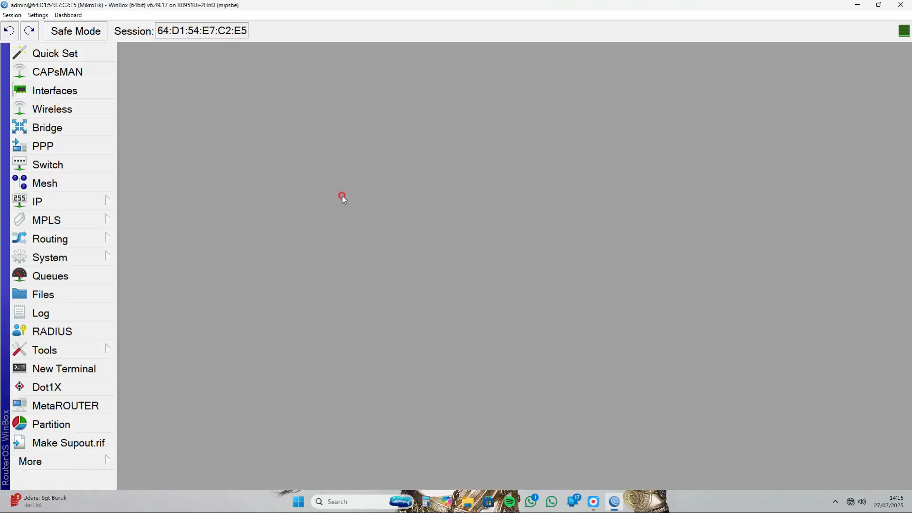
click(88, 258)
click(167, 145)
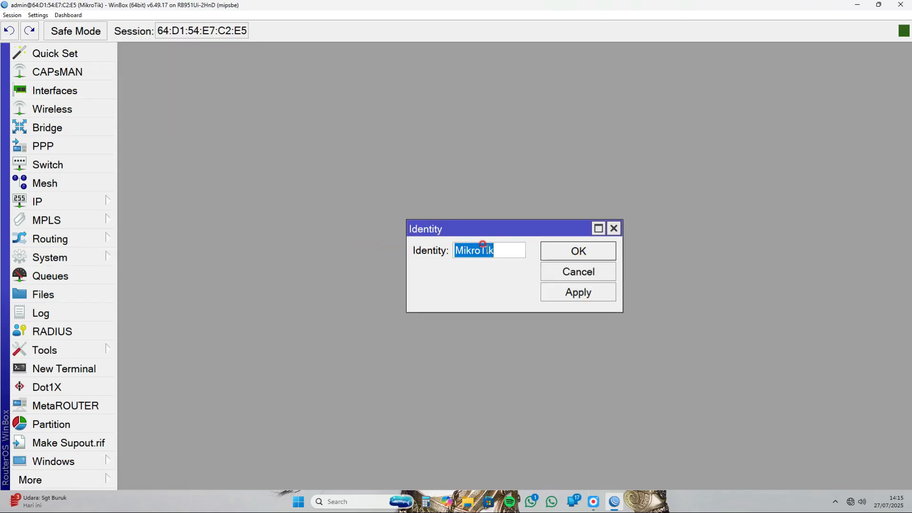
key(BackSpace)
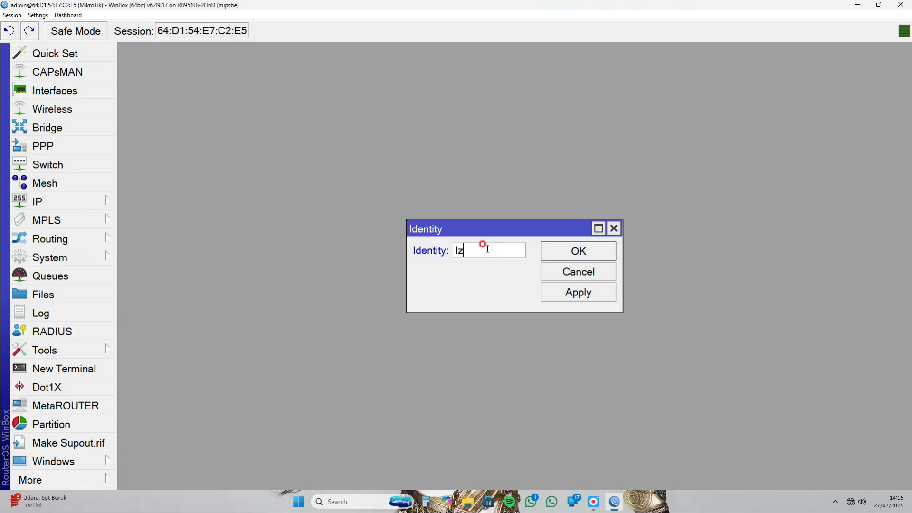
text(Izdihaar Comp)
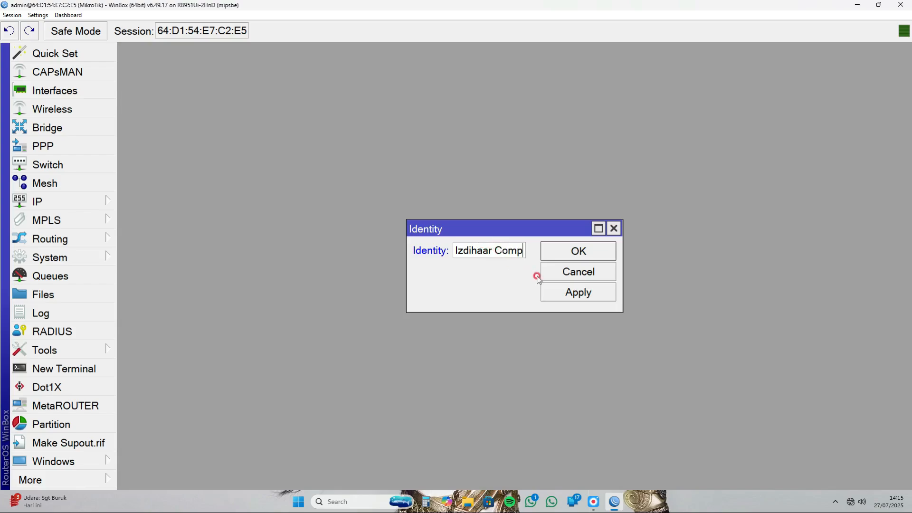
click(570, 293)
click(579, 251)
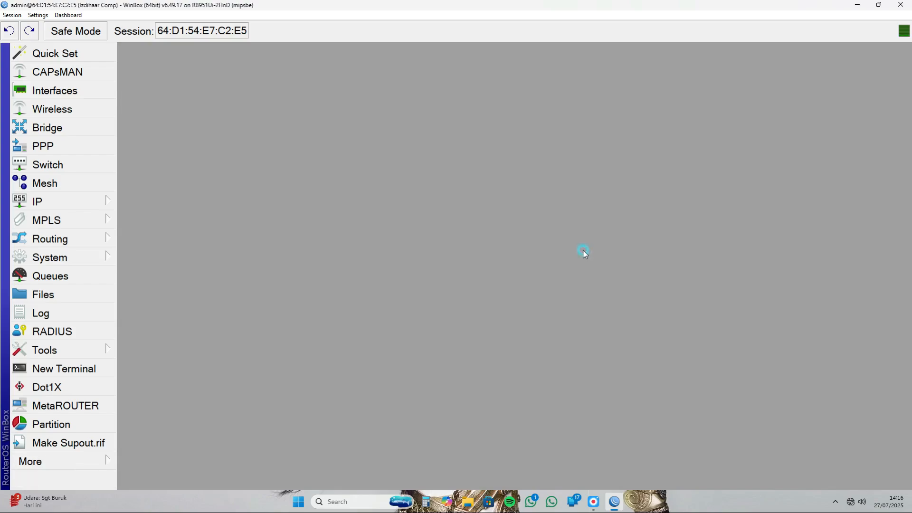
- Start a new system user named izdihaar and assign it to the full group
click(92, 260)
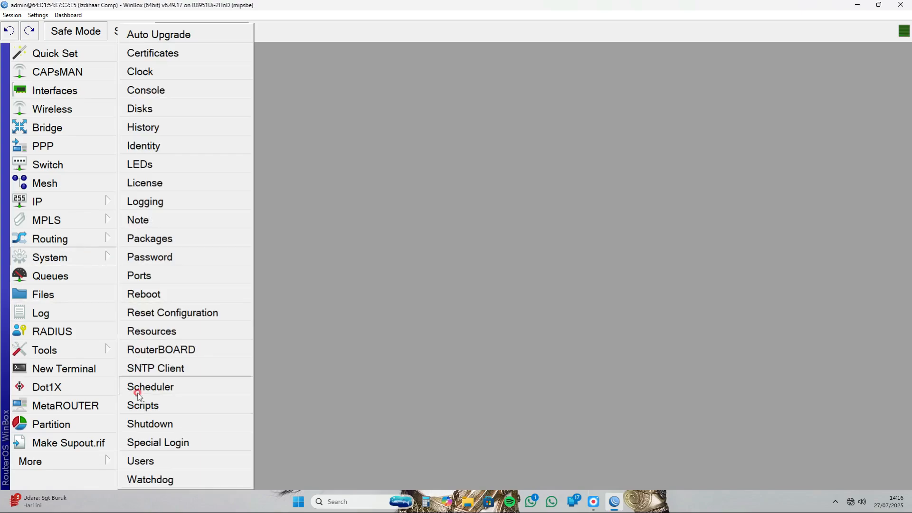
click(150, 465)
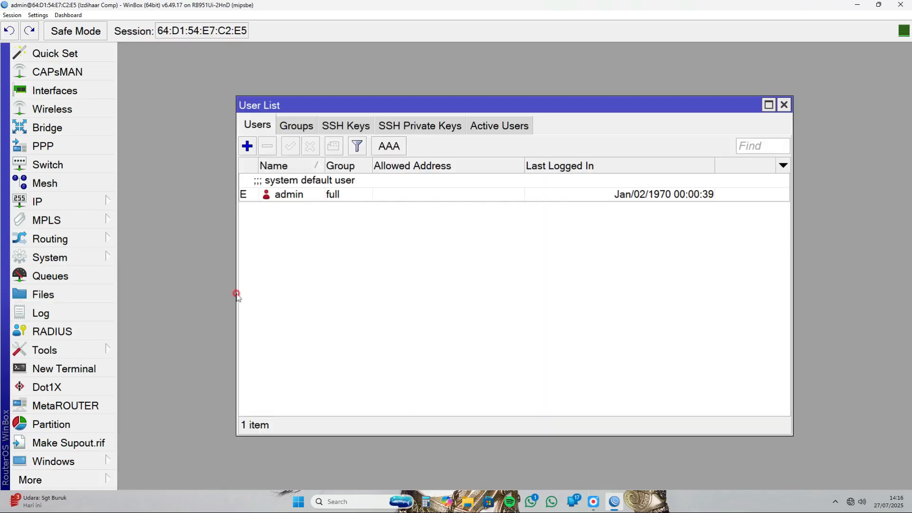
click(248, 146)
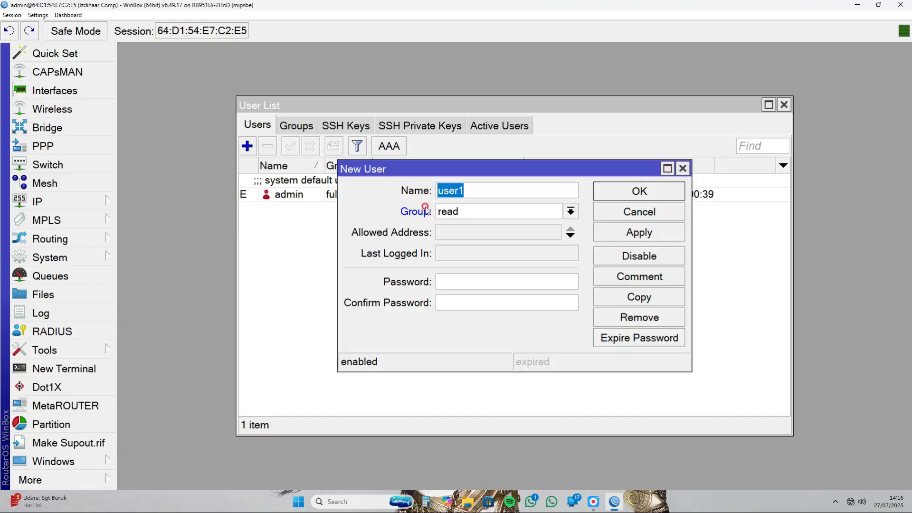
text(i)
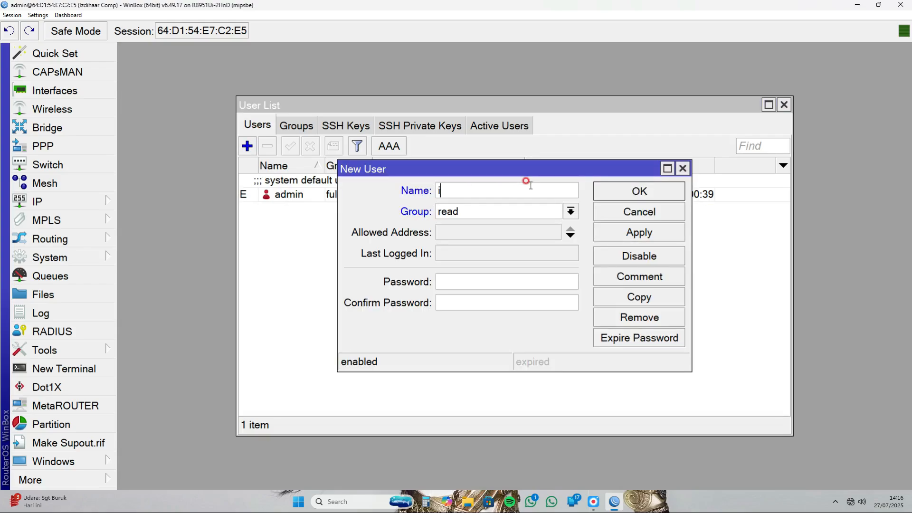
text(zdihaar)
click(525, 210)
click(525, 224)
- Enter and confirm the account password for the new izdihaar user, and save the user
click(502, 278)
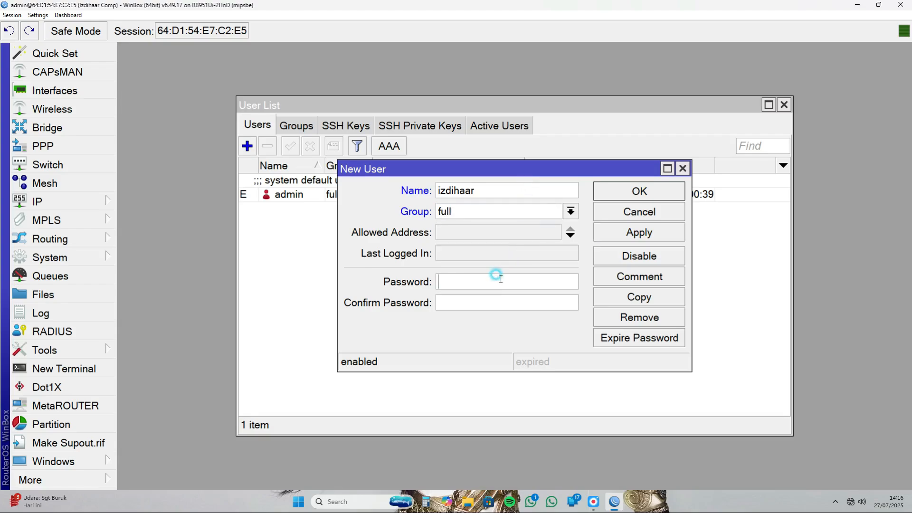
text(**)
click(465, 298)
text(**)
click(611, 239)
click(642, 191)
- Disable the system default admin user and close the user list
click(277, 192)
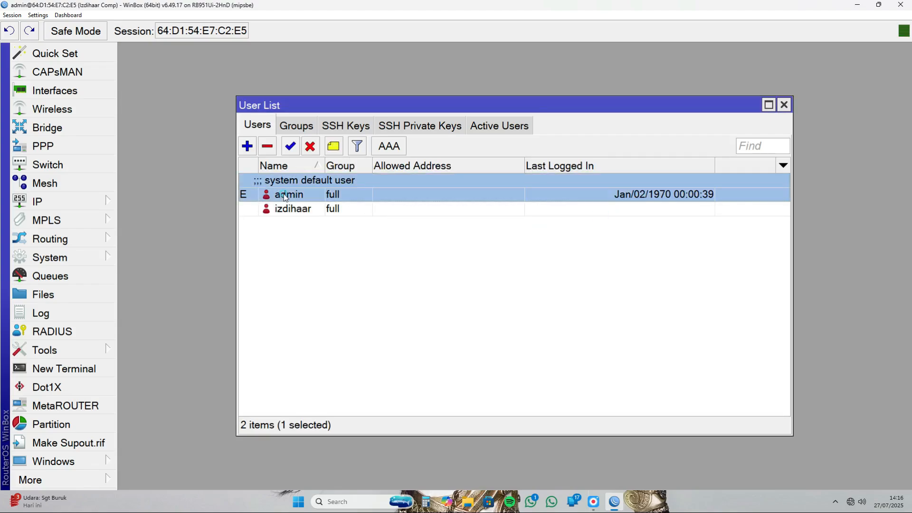
click(309, 147)
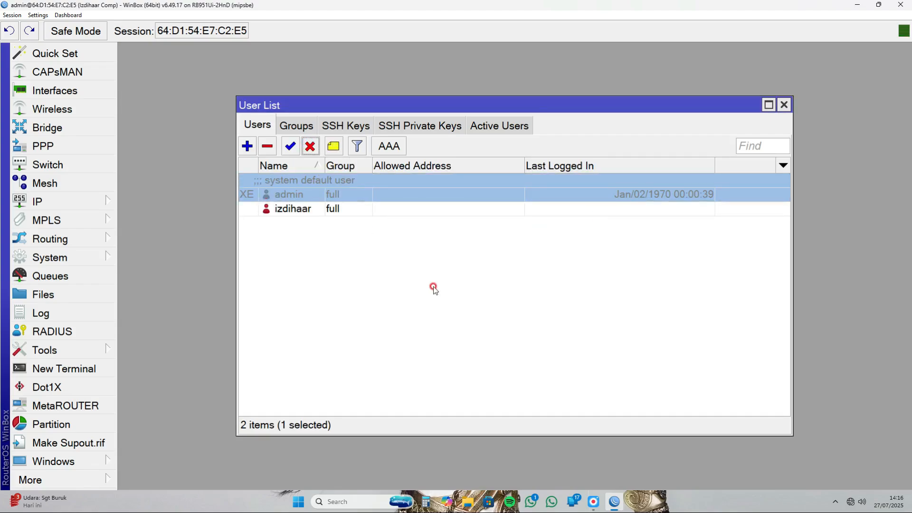
click(784, 104)
- Rename the ether1 interface as ether1-internet and save the change
click(56, 94)
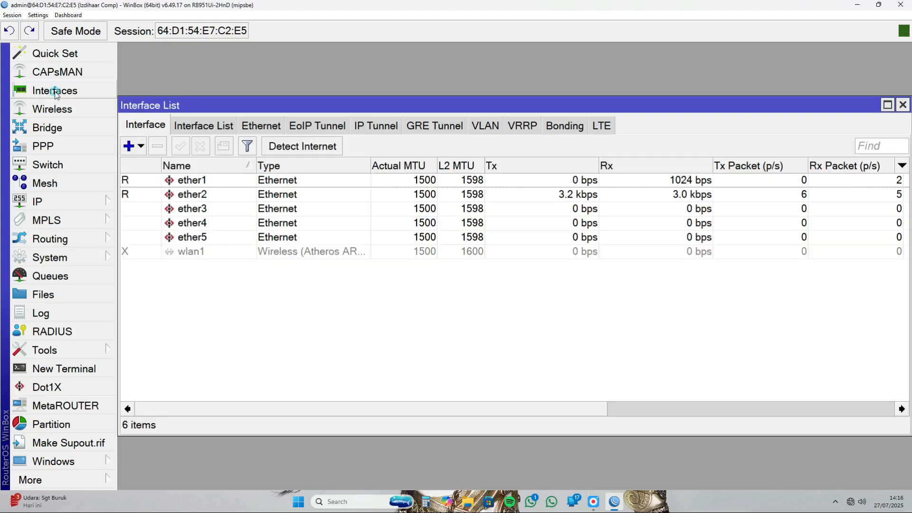
double_click(216, 182)
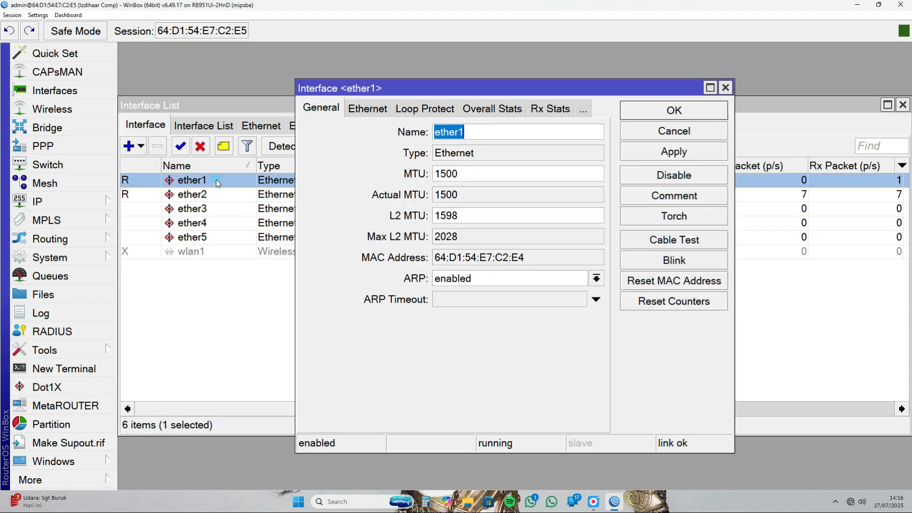
click(486, 131)
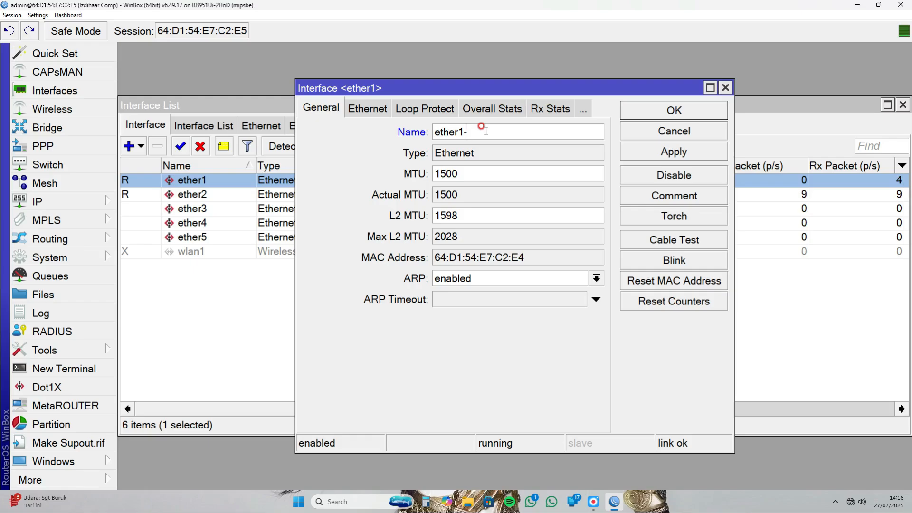
text(internet)
click(649, 153)
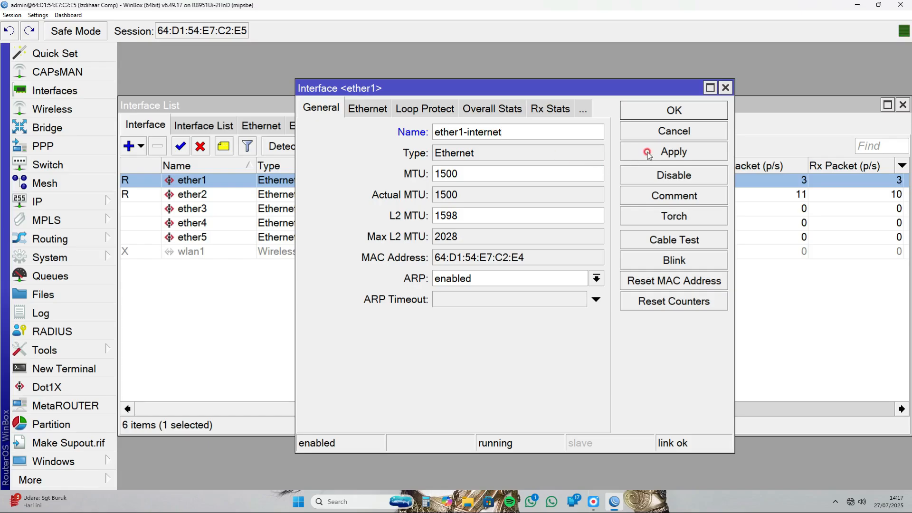
click(659, 113)
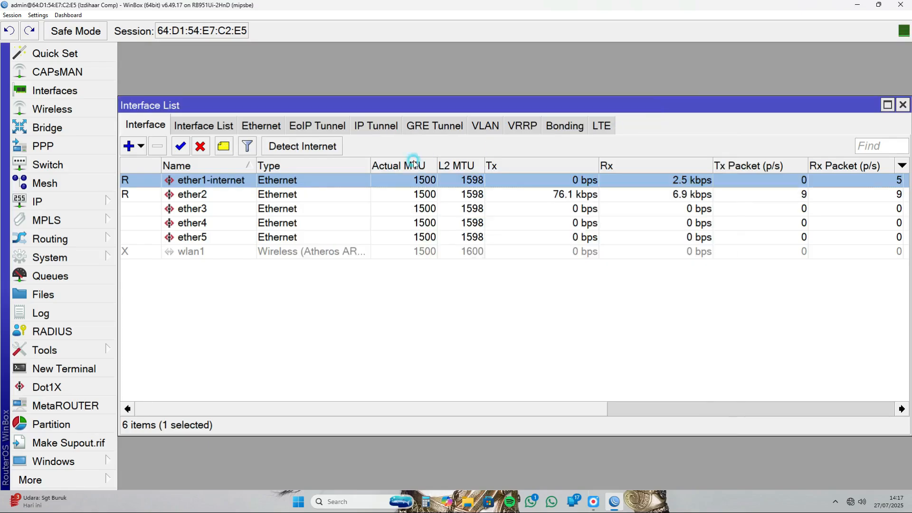
- Rename the ether2 interface as ether2-komputer, save it and close the interface list
double_click(239, 199)
click(511, 134)
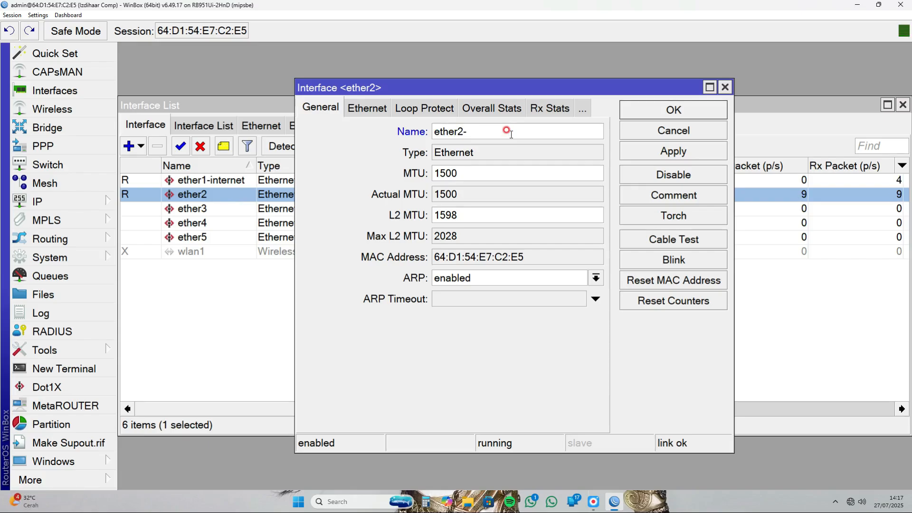
text(komputer)
click(662, 151)
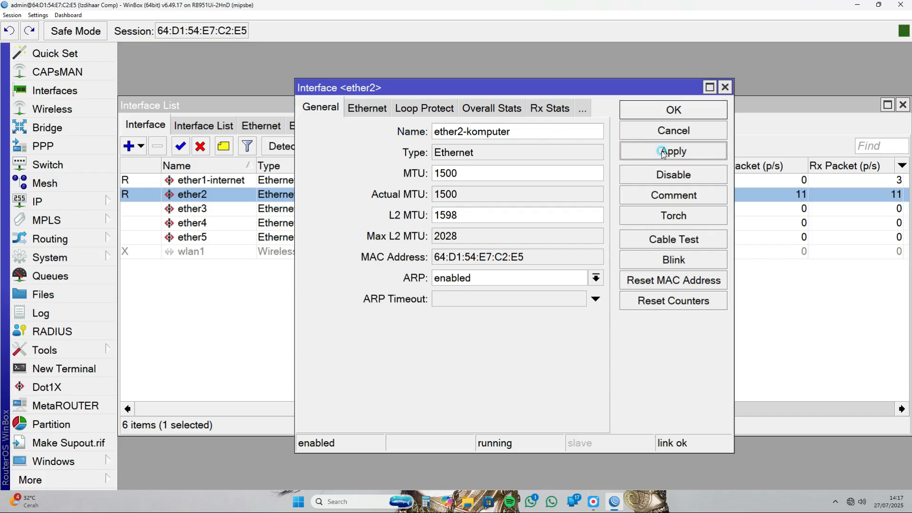
click(673, 112)
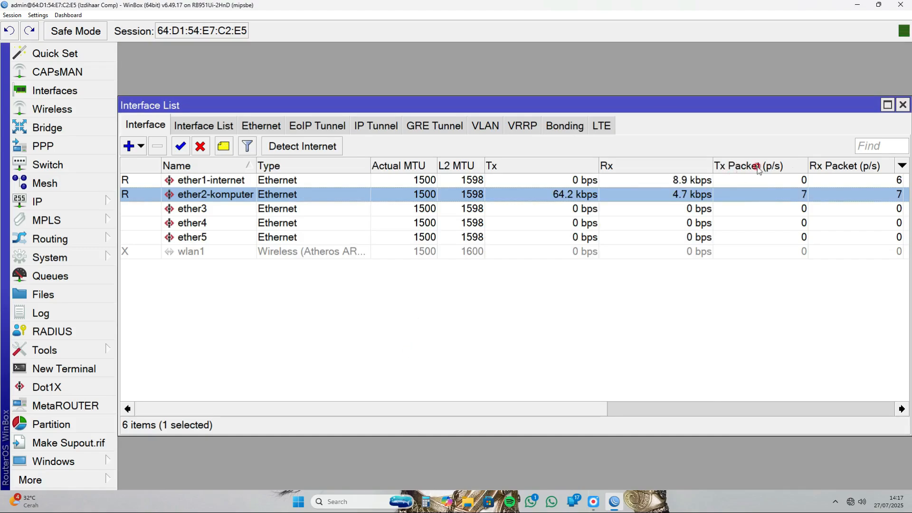
click(903, 105)
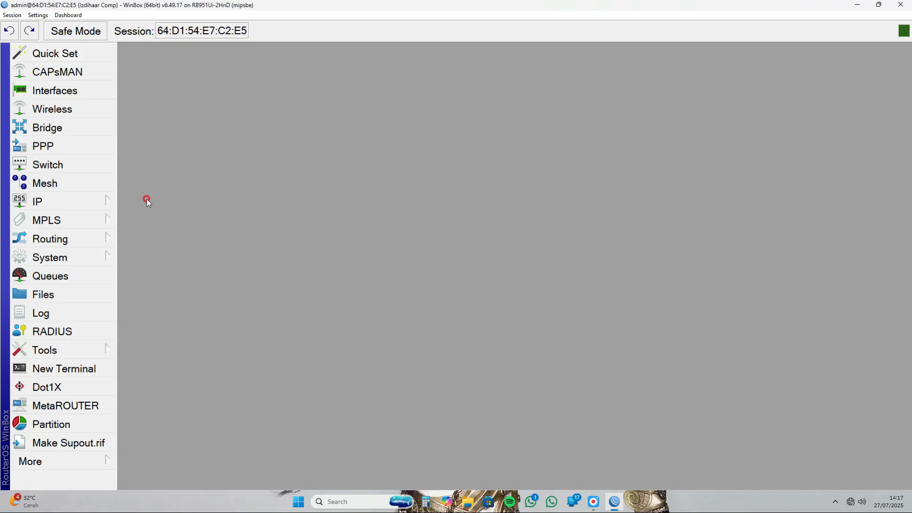
- Add a DHCP client on the ether1-internet interface and apply it
click(103, 202)
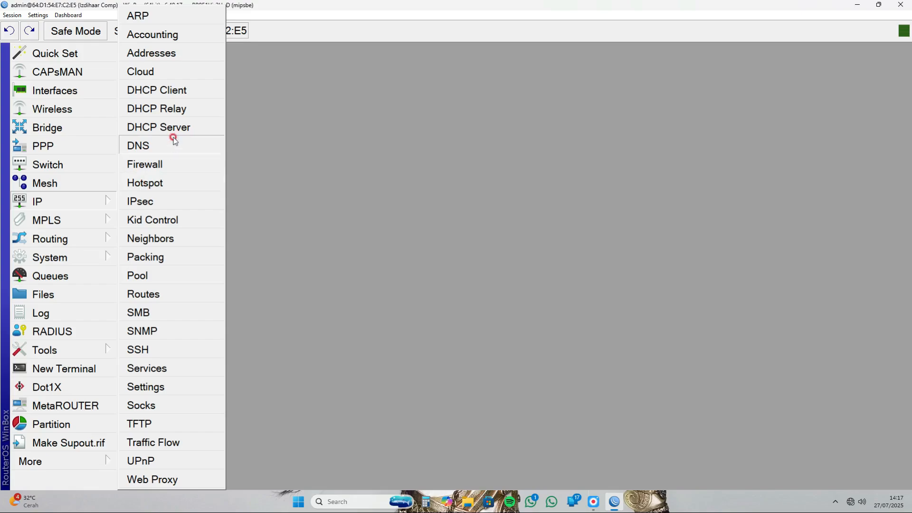
click(194, 91)
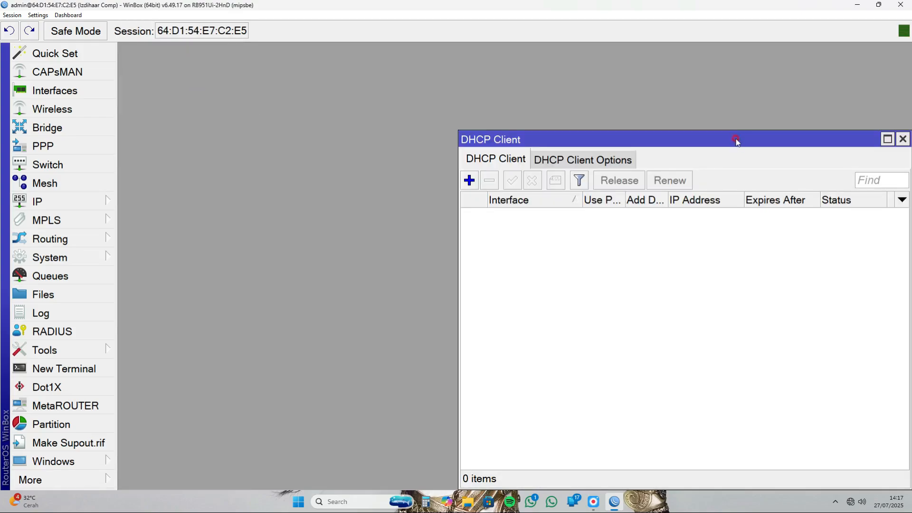
drag(737, 141, 580, 99)
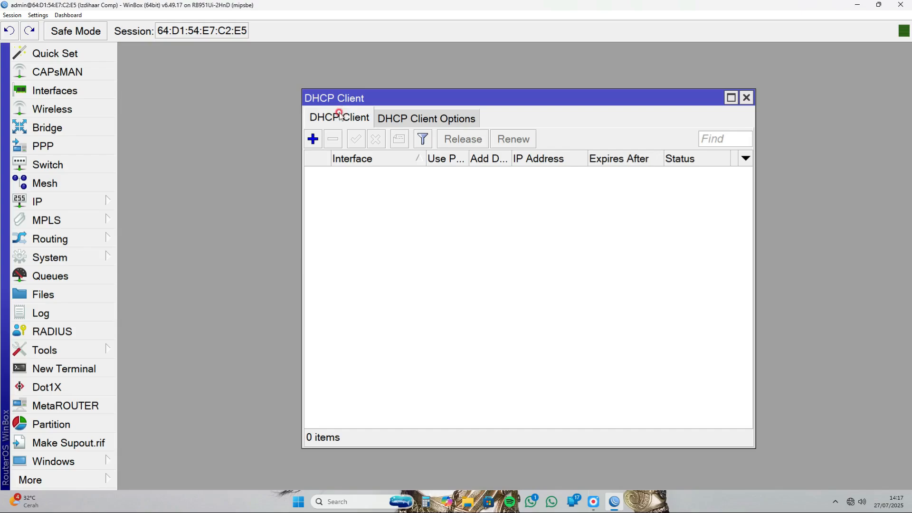
click(314, 139)
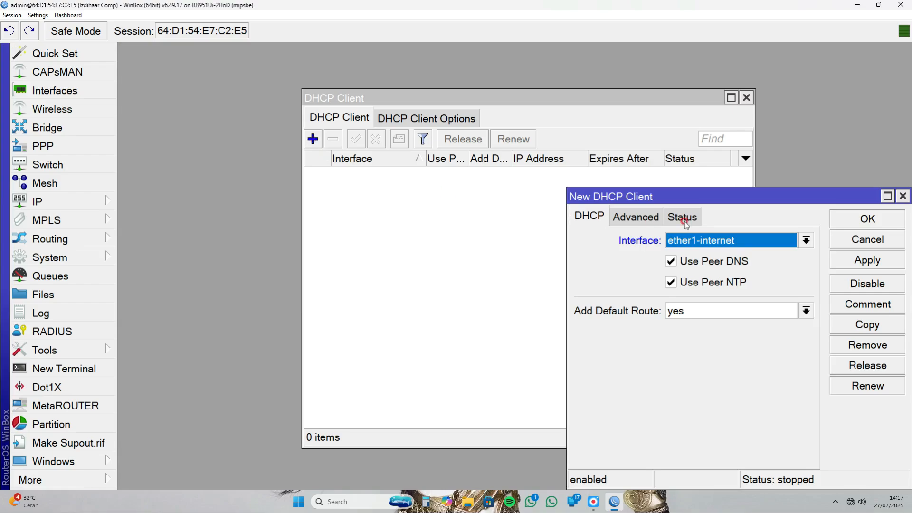
drag(735, 199, 527, 195)
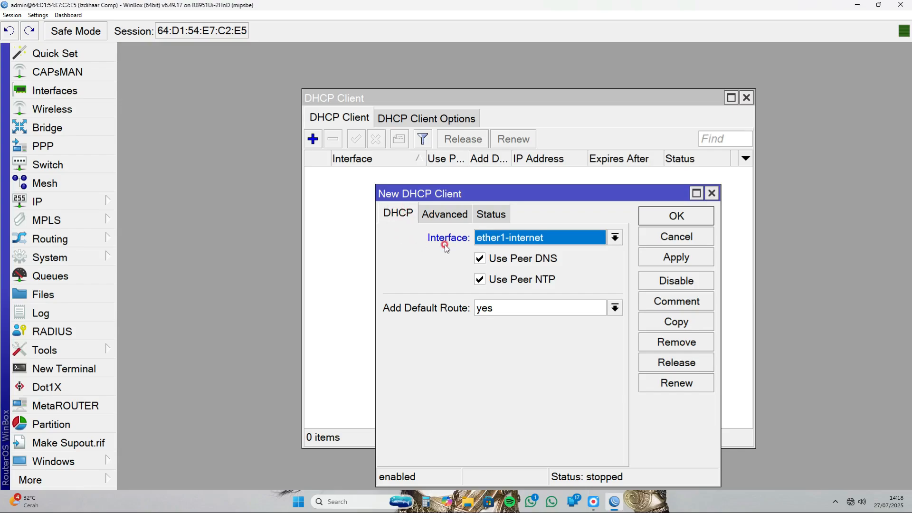
click(615, 238)
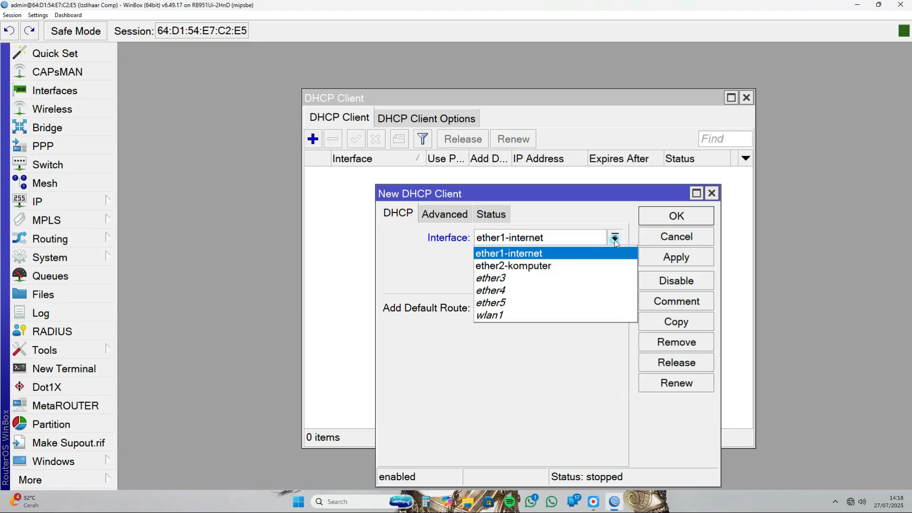
click(551, 255)
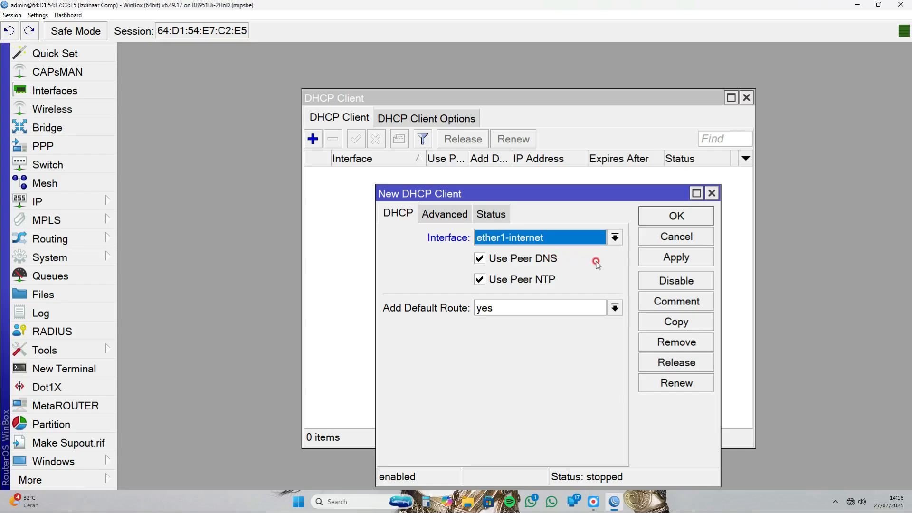
click(676, 258)
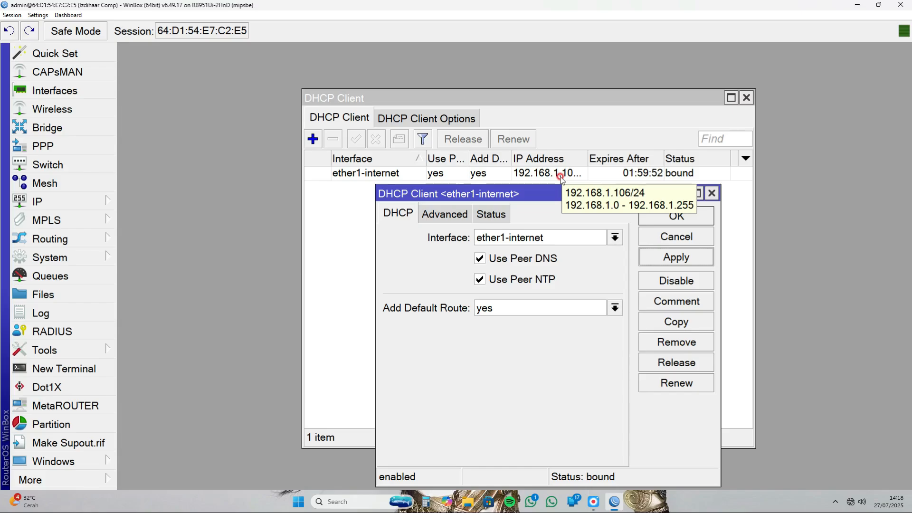
- Disable and re-enable the ether1-internet DHCP client, and widen the IP Address column to fit the full address
click(675, 282)
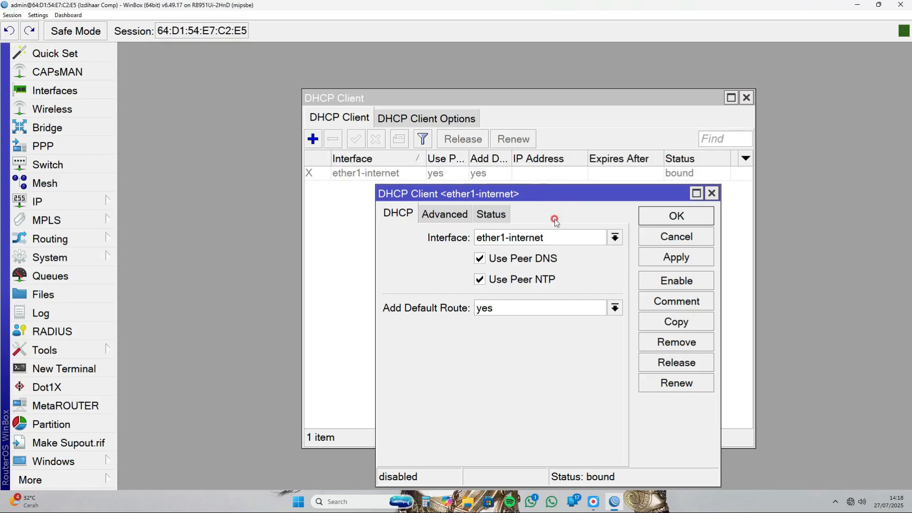
click(671, 285)
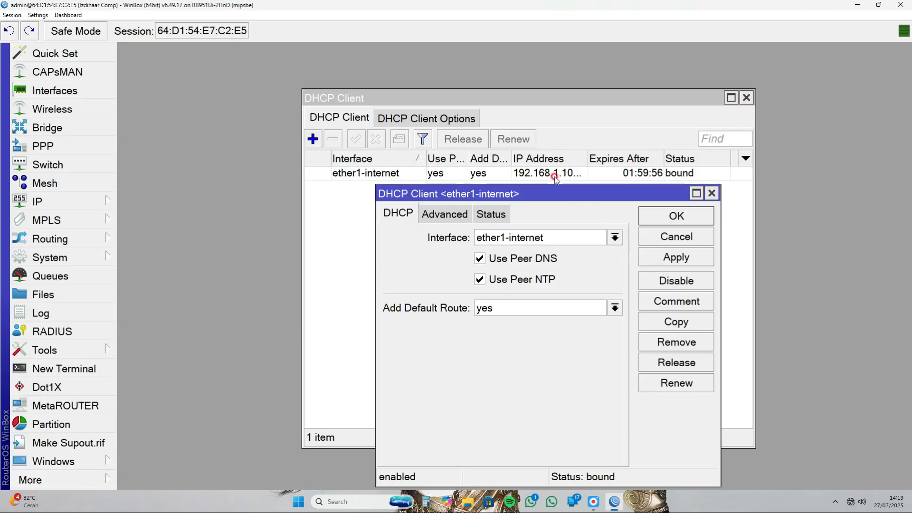
mouse_move(555, 177)
drag(588, 160, 594, 162)
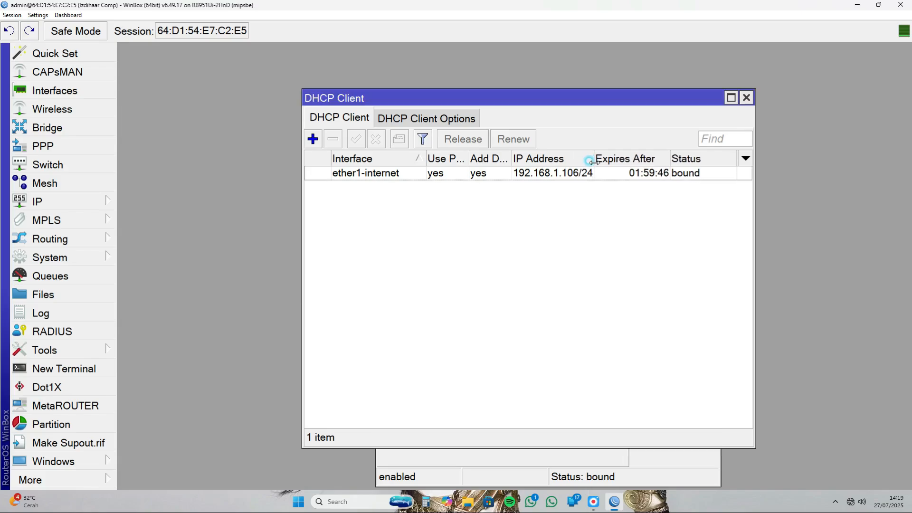
click(527, 459)
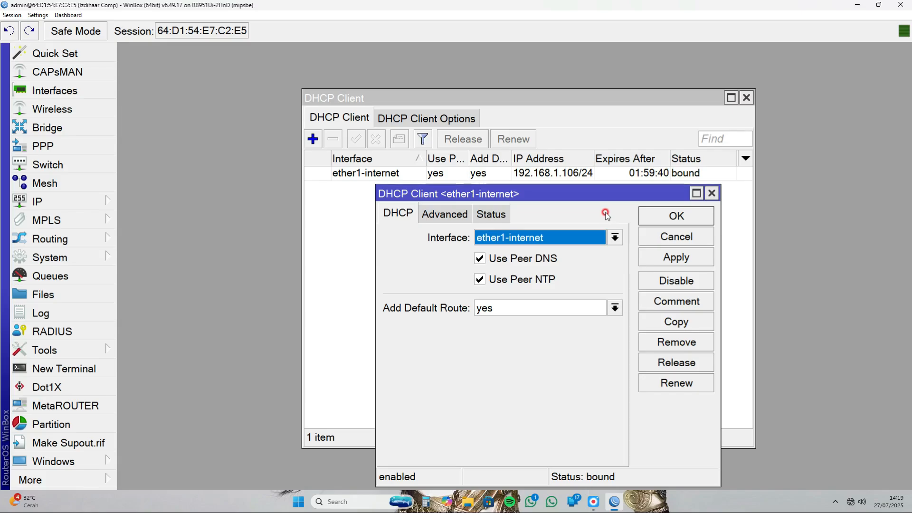
click(654, 218)
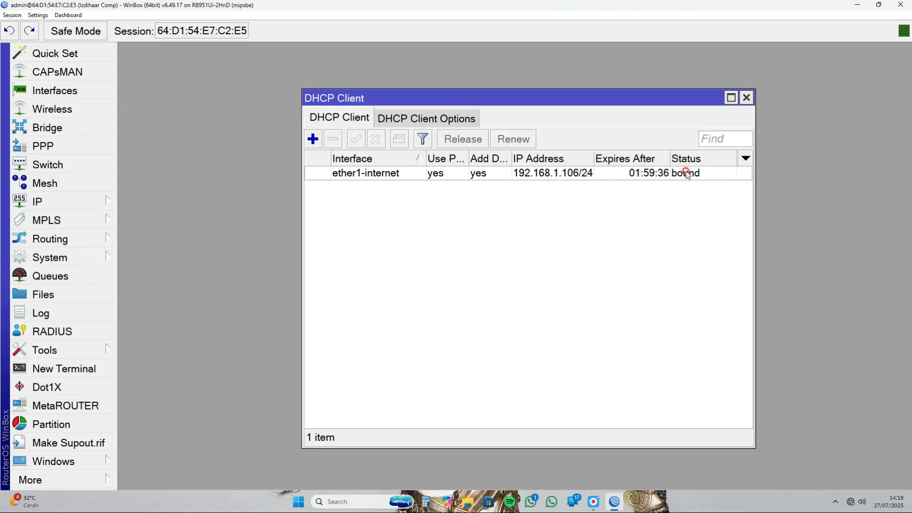
- Close the DHCP client list, then allow remote requests in the router's DNS settings and save them
click(747, 101)
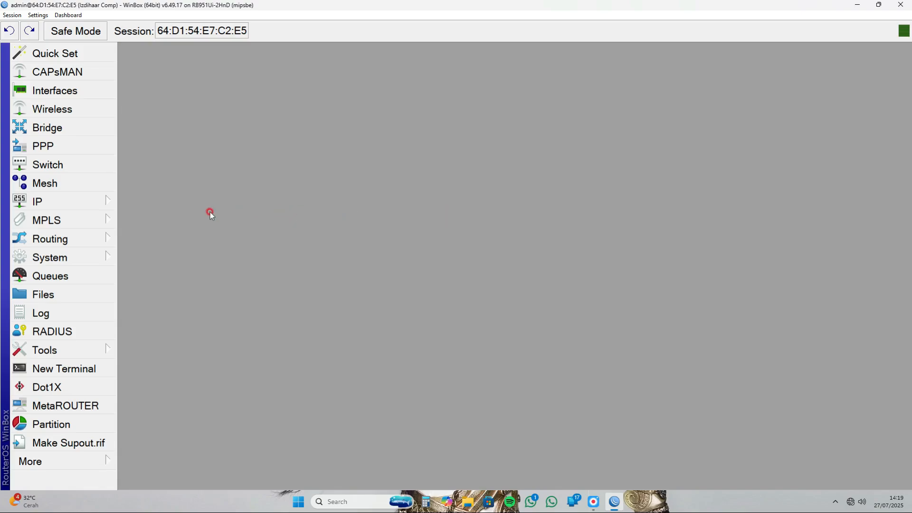
click(95, 199)
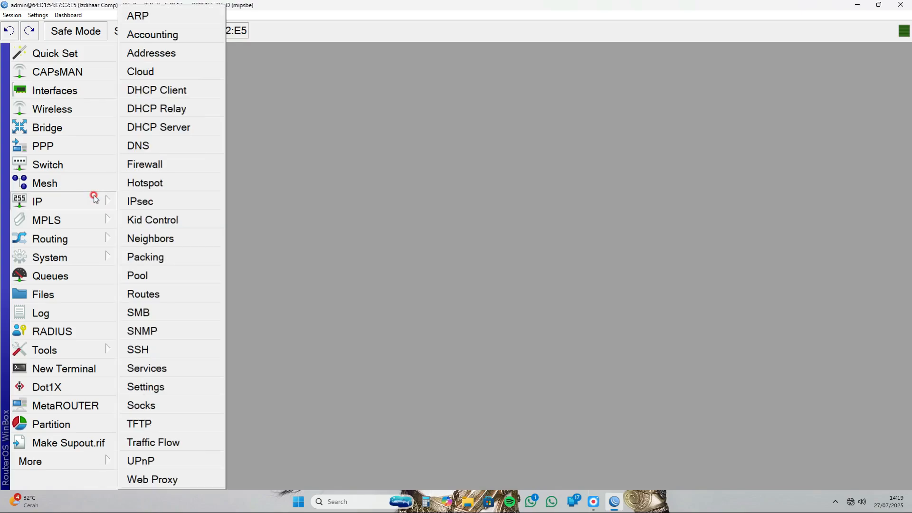
click(155, 146)
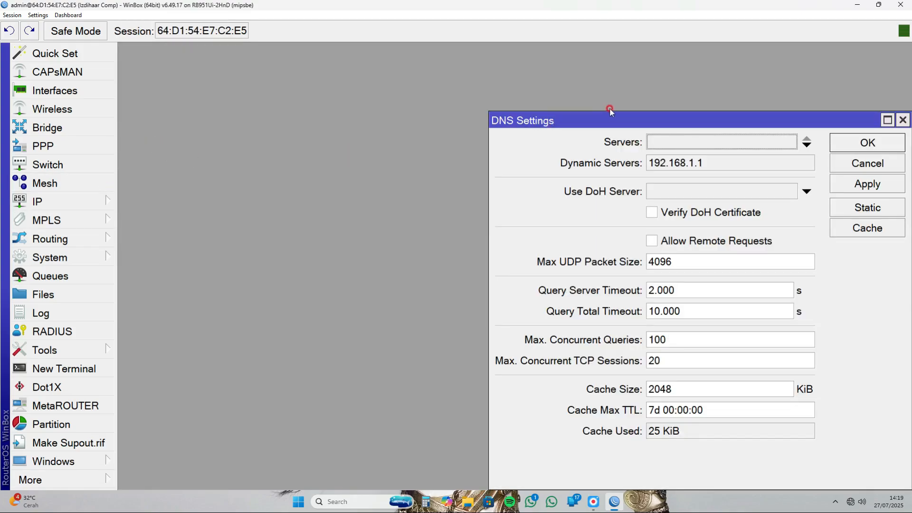
drag(611, 110, 451, 110)
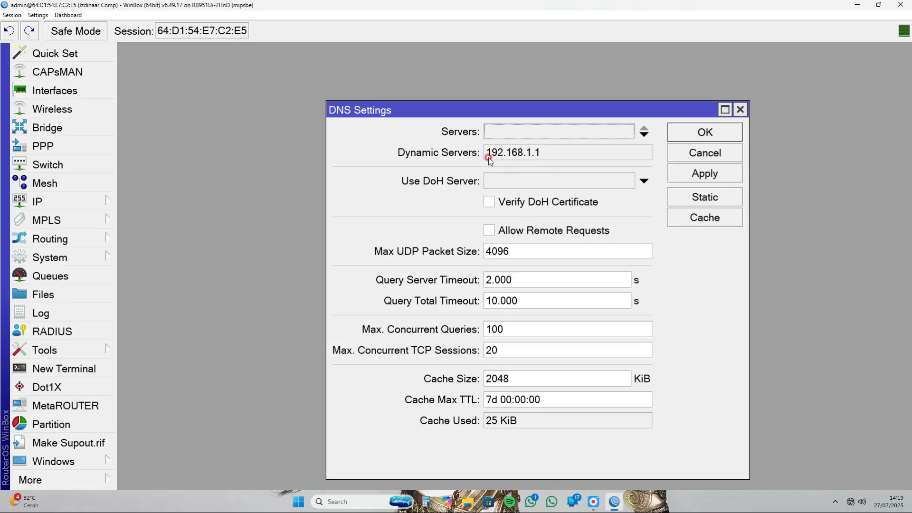
drag(488, 155, 542, 155)
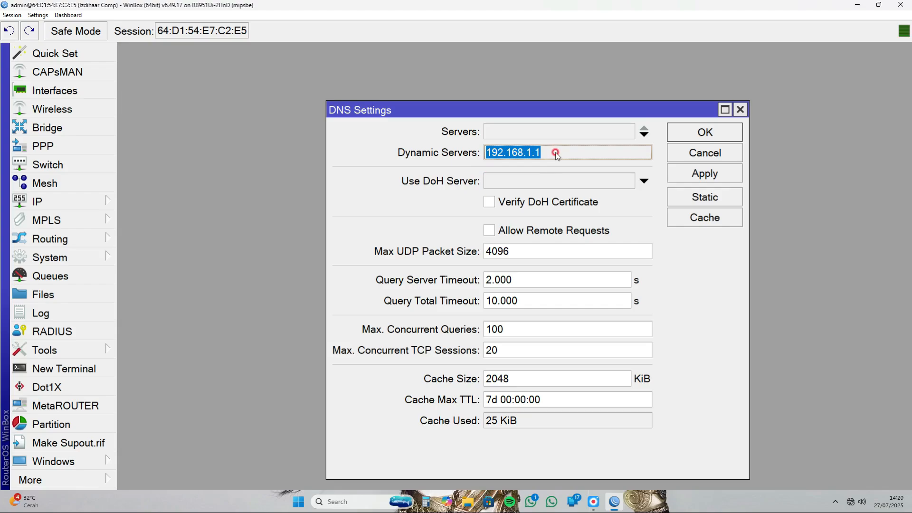
click(491, 230)
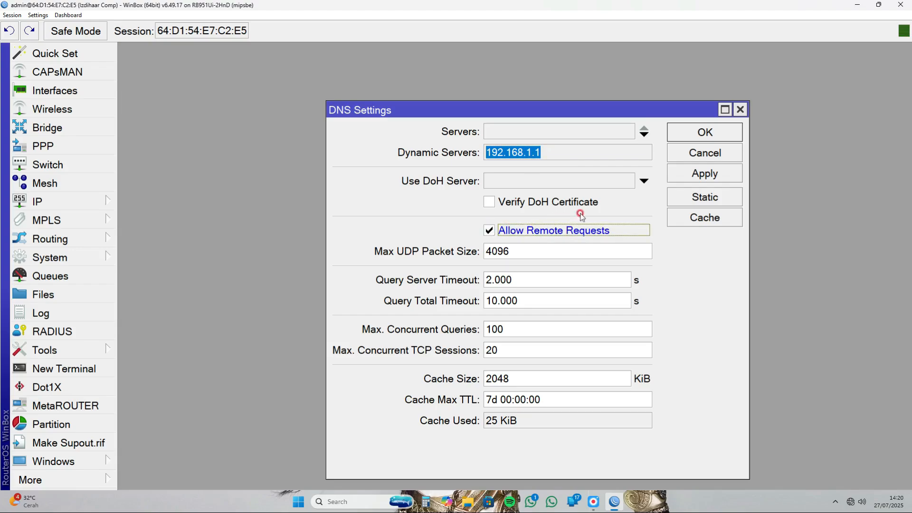
click(695, 170)
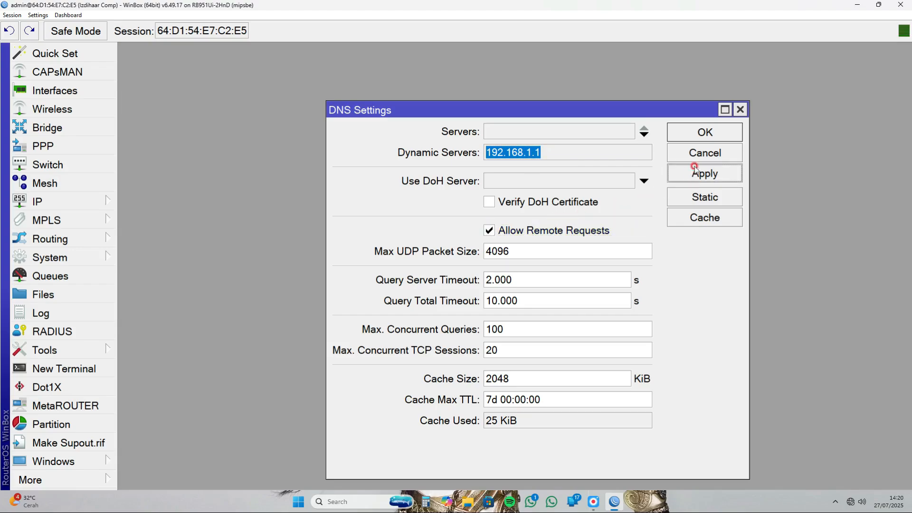
click(703, 136)
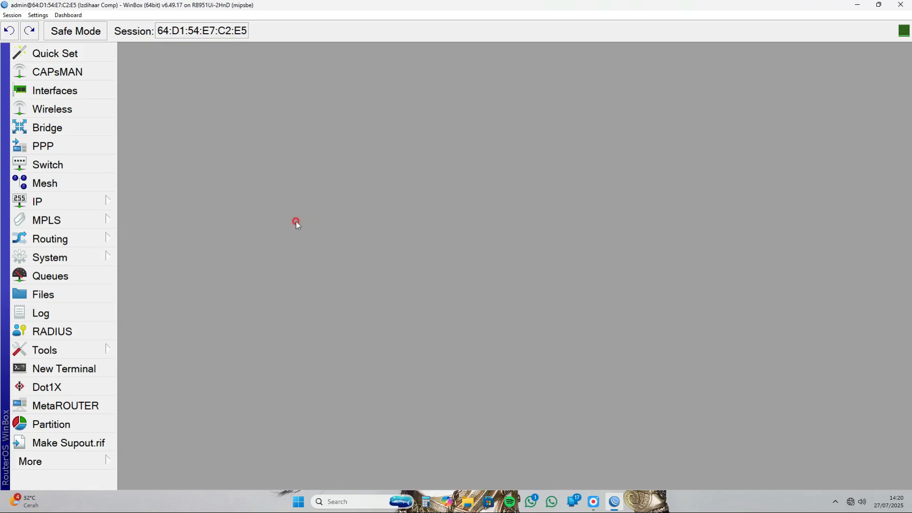
- Start a new firewall NAT rule with chain srcnat and ether1-internet as its outgoing interface
click(95, 198)
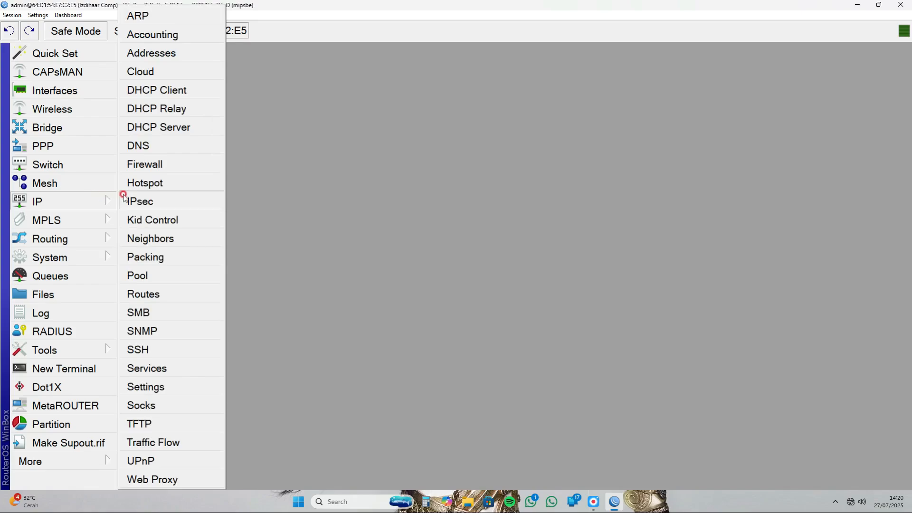
click(163, 164)
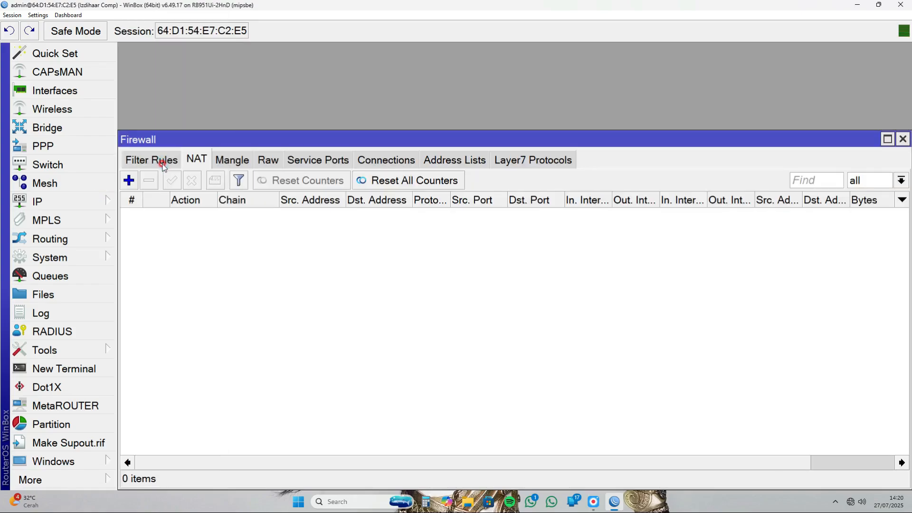
click(198, 160)
click(195, 166)
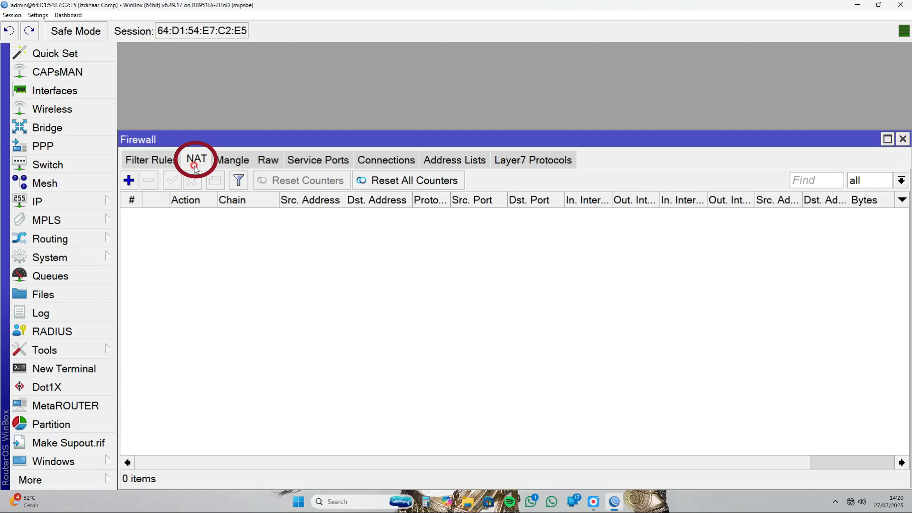
click(129, 181)
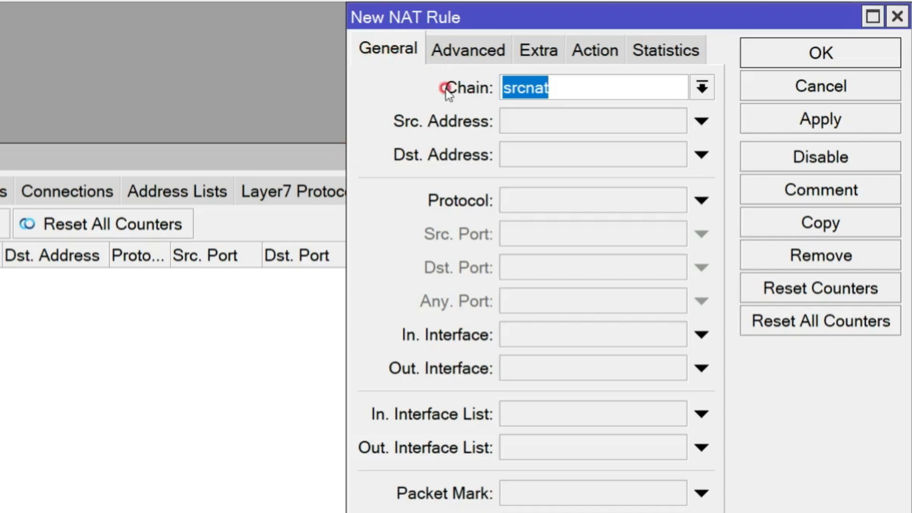
click(702, 87)
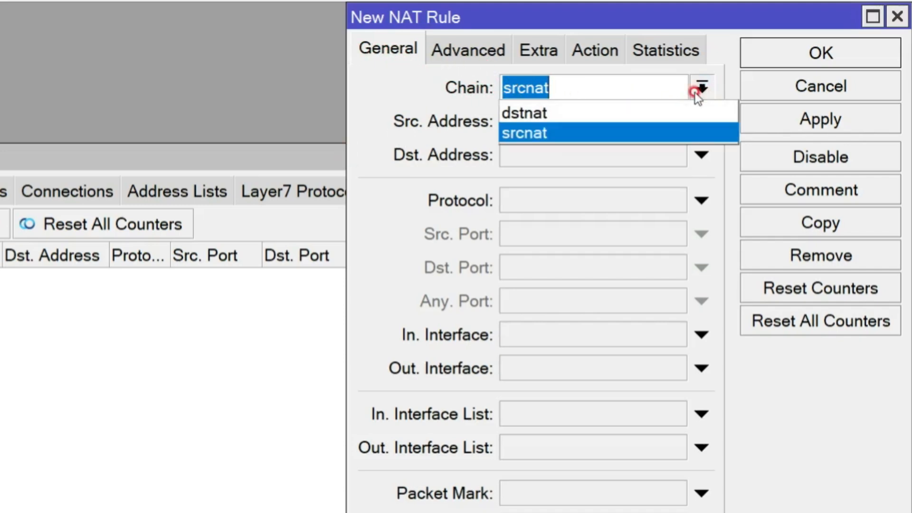
click(601, 131)
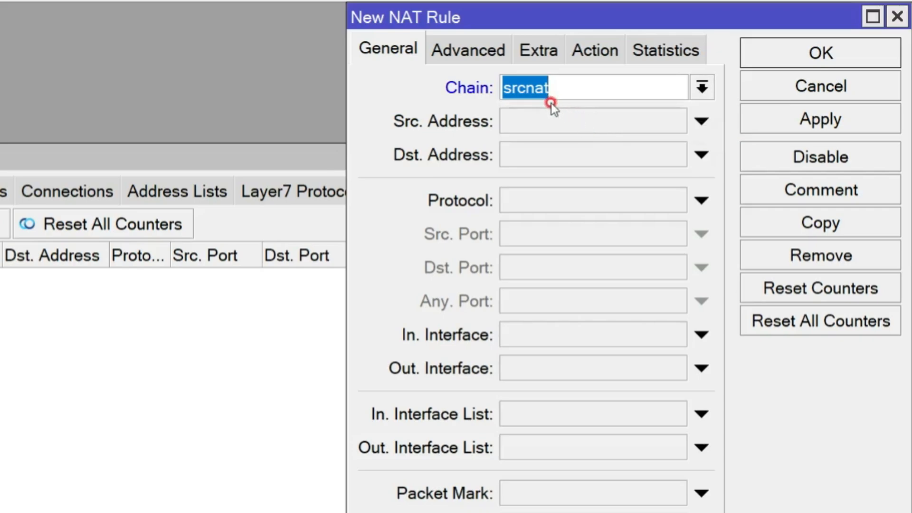
click(695, 372)
click(673, 370)
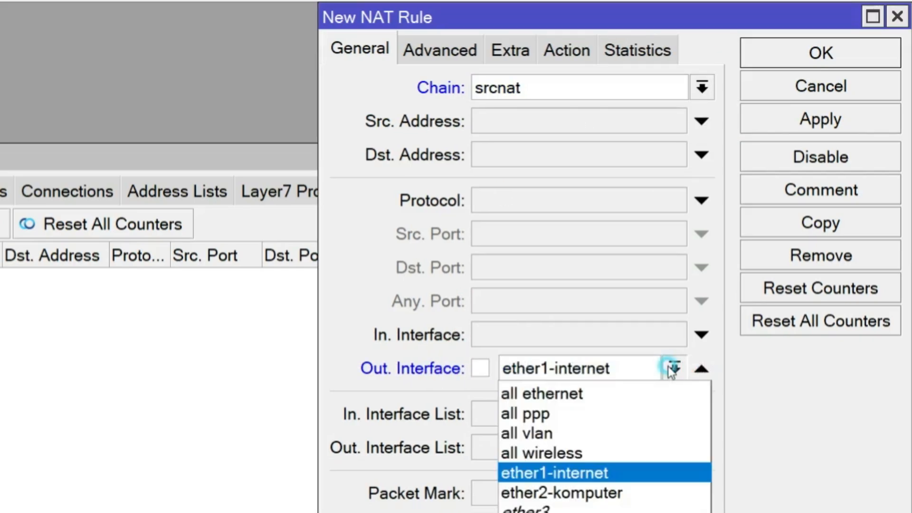
click(604, 473)
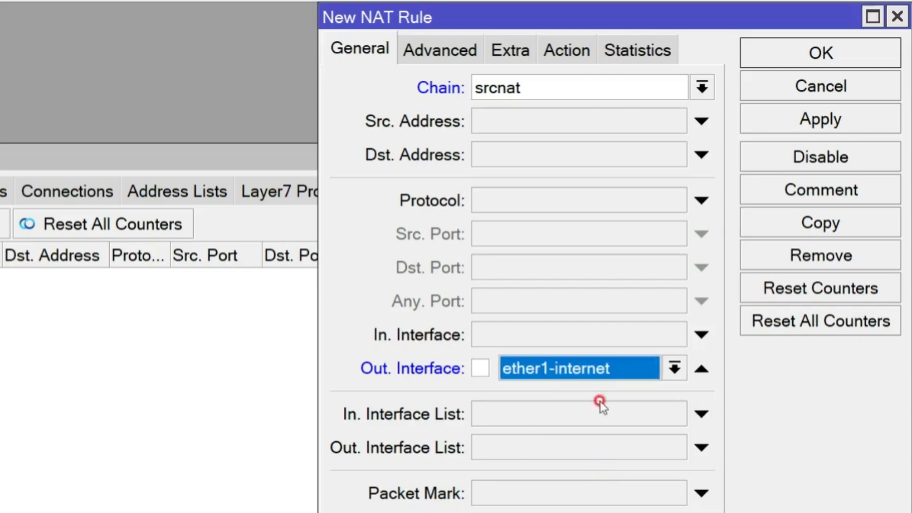
- Set the NAT rule's action to masquerade, save the rule and close the firewall window
click(560, 56)
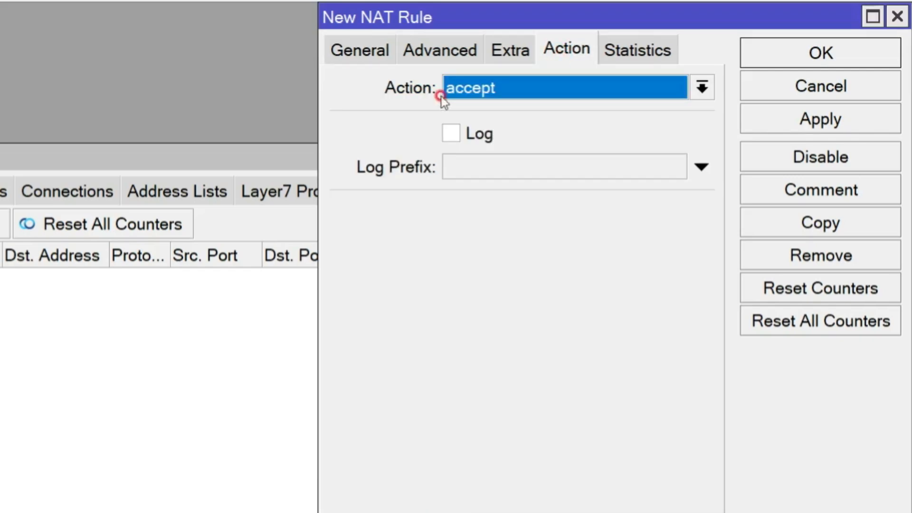
click(494, 89)
click(509, 232)
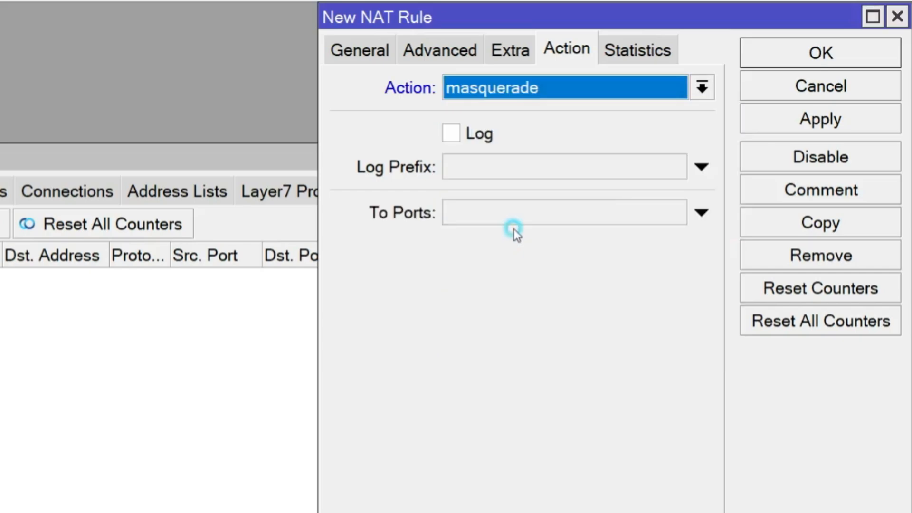
click(810, 124)
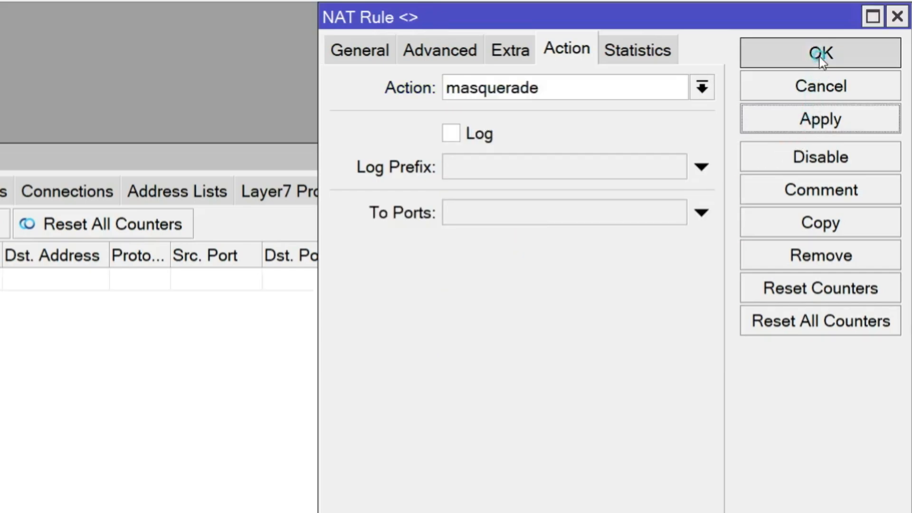
click(821, 55)
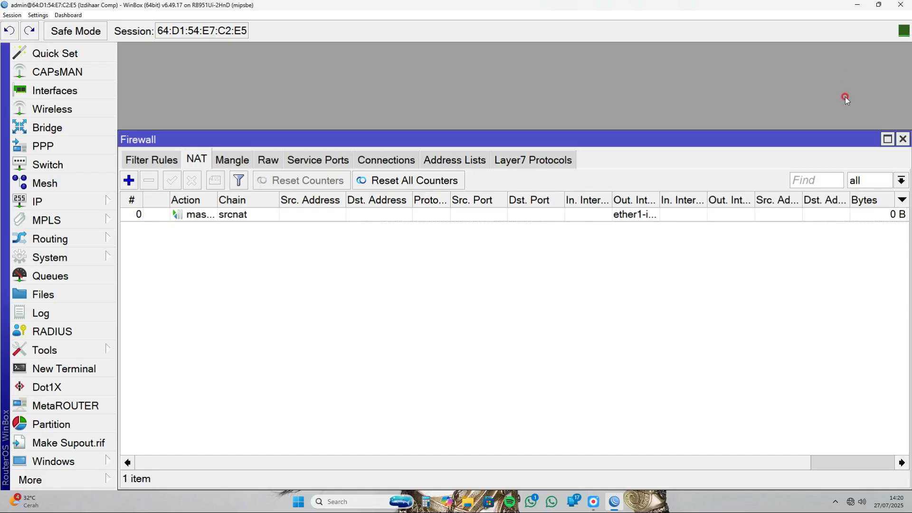
click(903, 139)
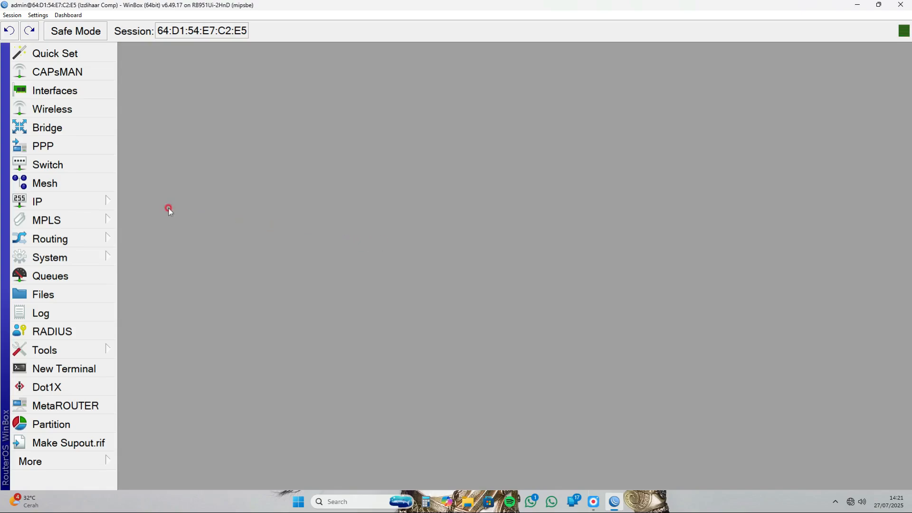
- Start a new entry in the router's IP address list with the address 12.12.12.1/24
click(100, 200)
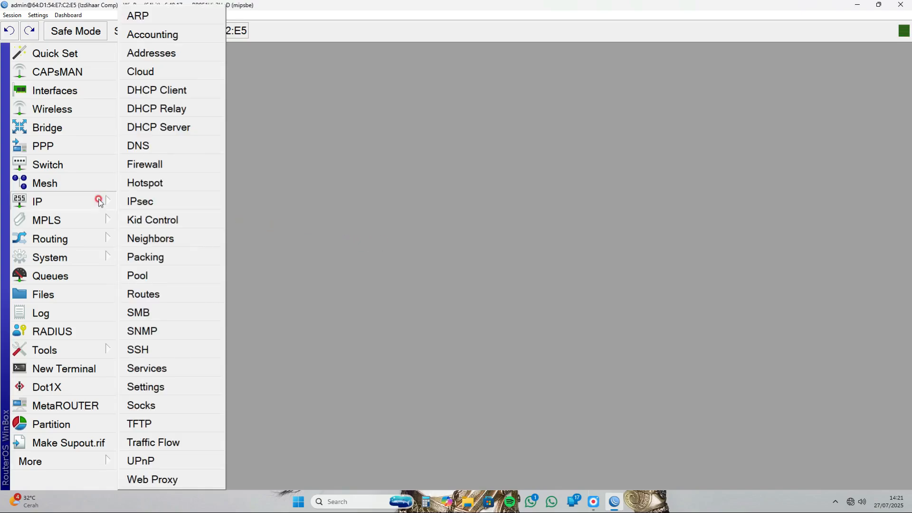
click(175, 53)
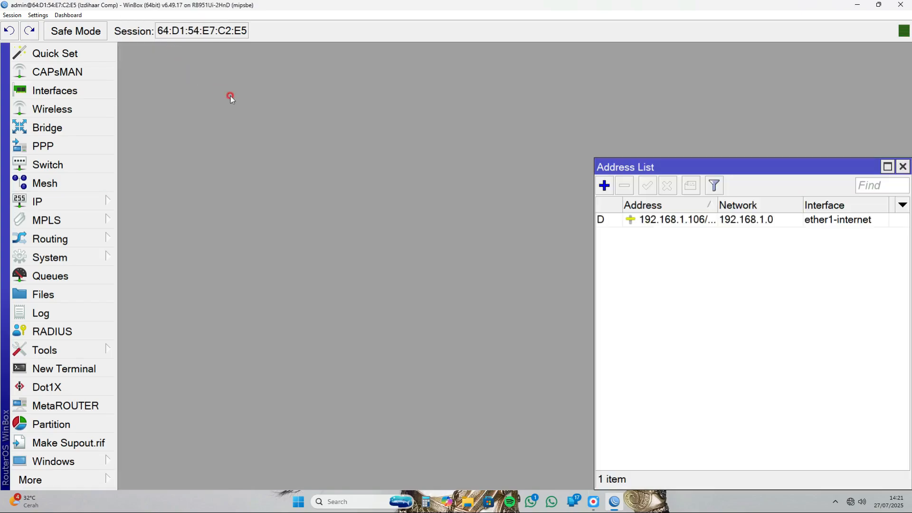
drag(717, 167, 485, 99)
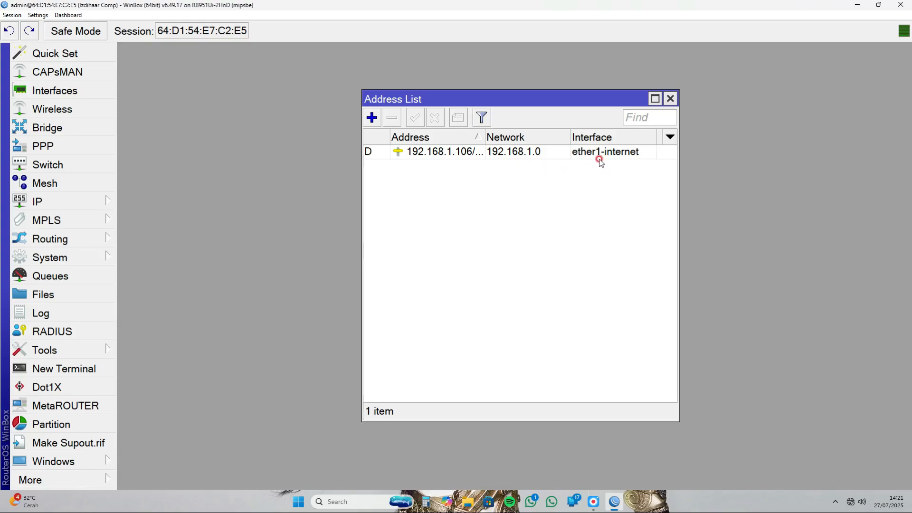
click(372, 118)
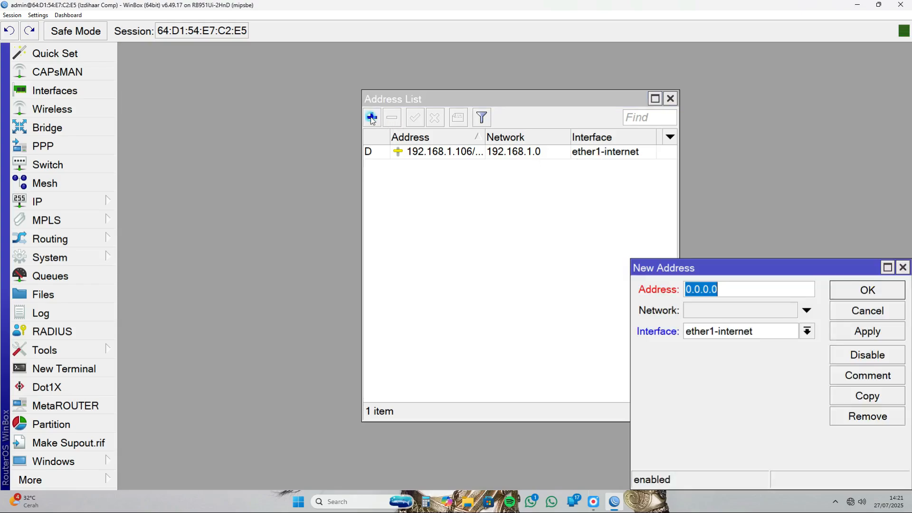
drag(724, 269, 526, 209)
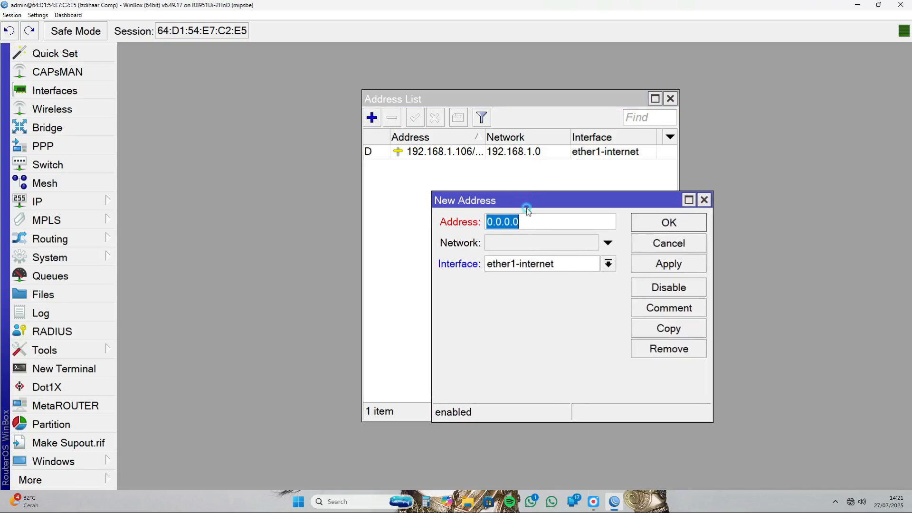
key(BackSpace)
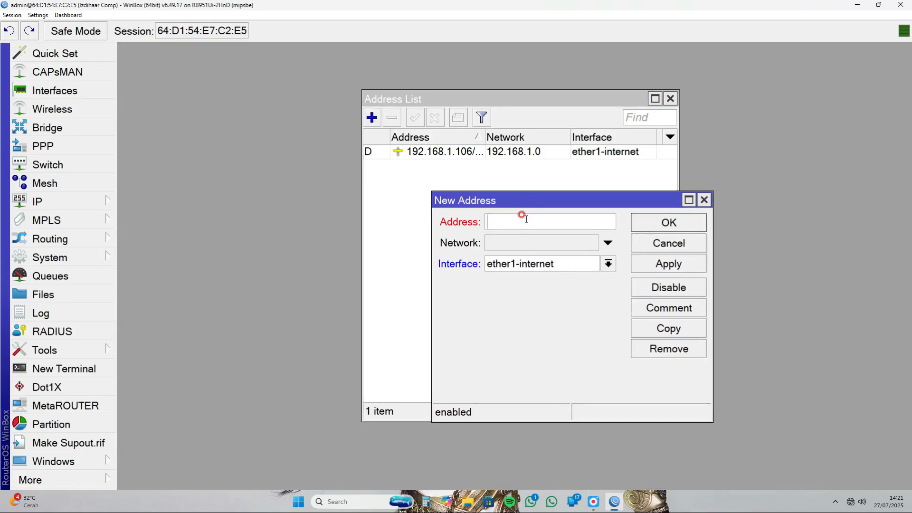
text(12.12.12.1/24)
- Assign the new address to the ether2-komputer interface, save it and close the address list
click(516, 263)
click(518, 291)
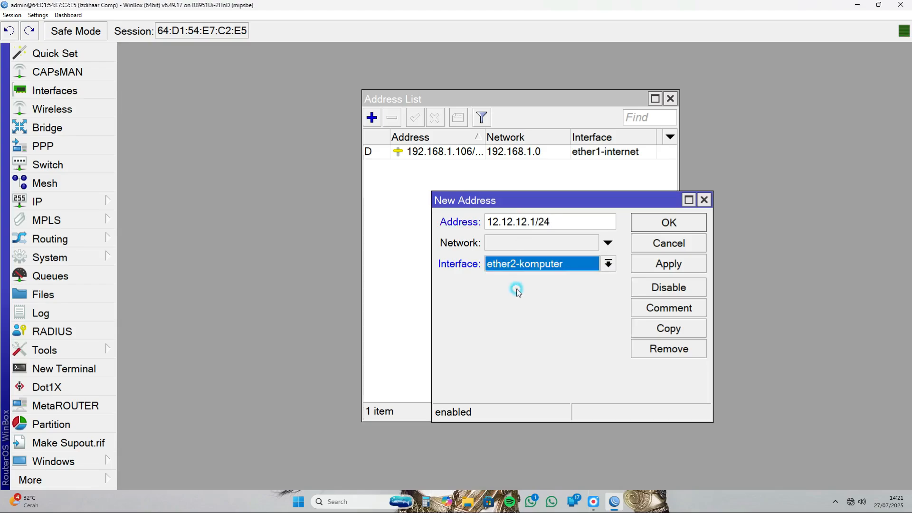
click(646, 266)
click(654, 225)
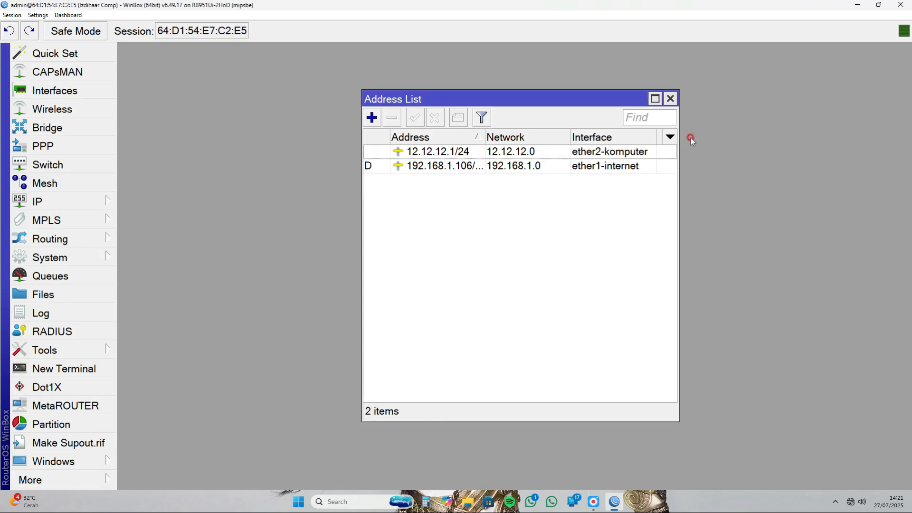
click(671, 99)
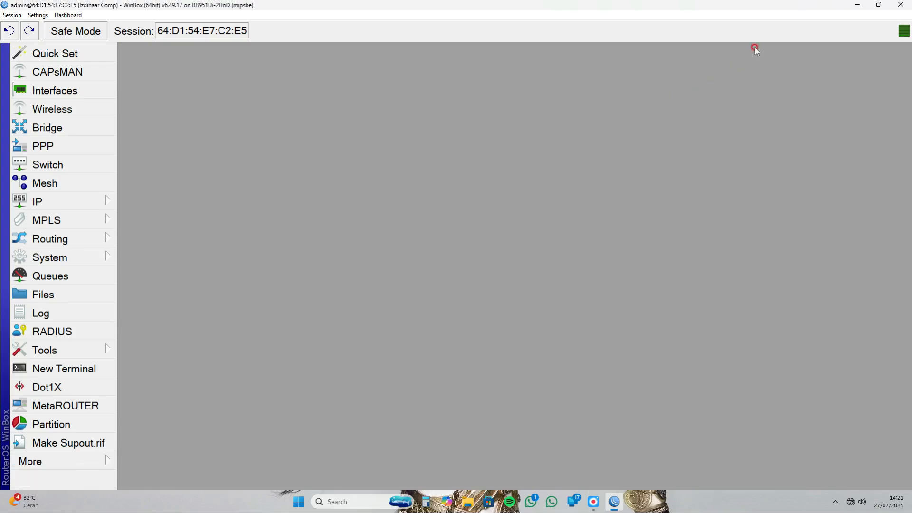
- Close WinBox and open the Windows Control Panel by searching for "cont"
click(901, 5)
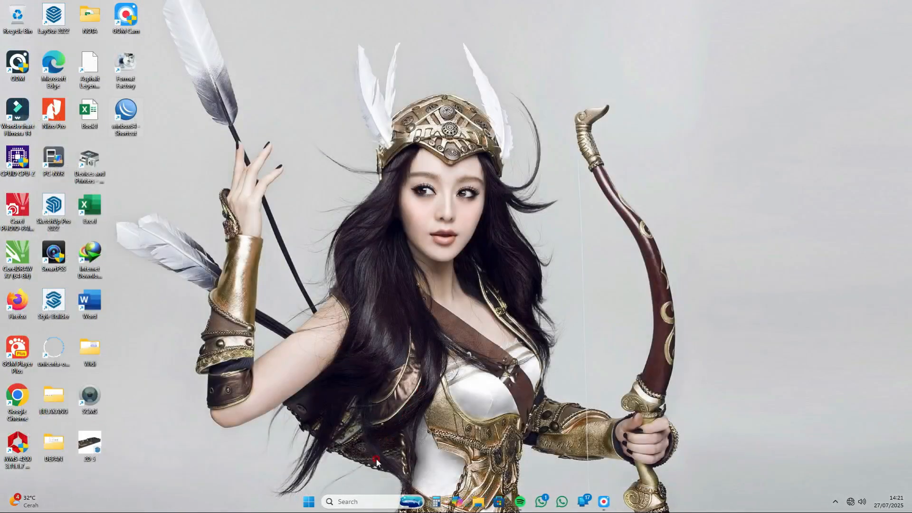
click(361, 501)
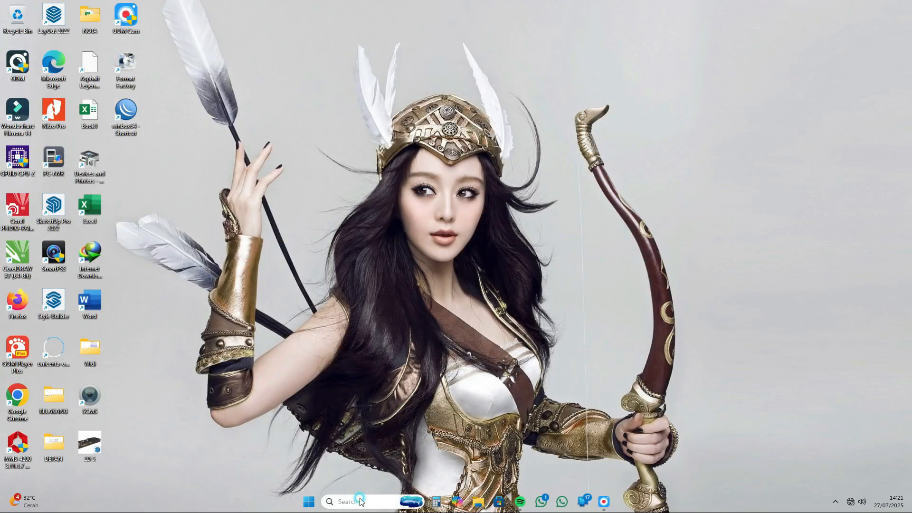
text(co)
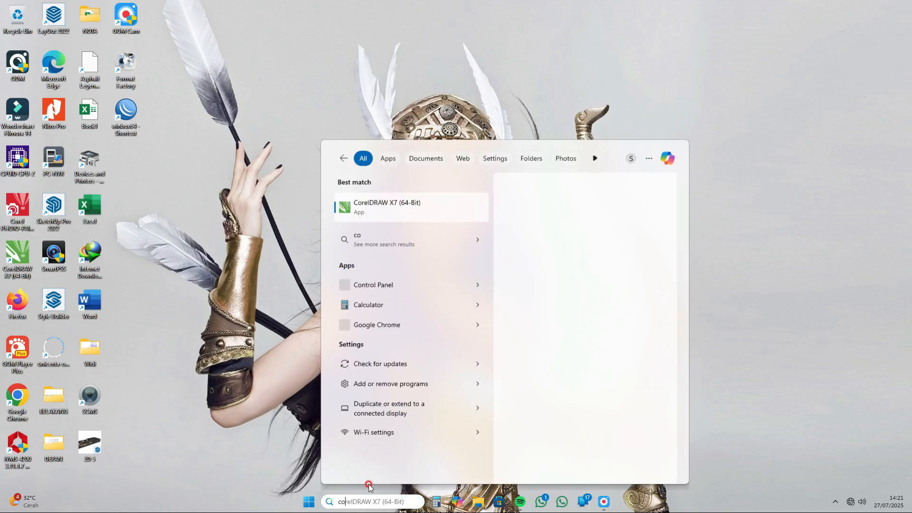
text(nt)
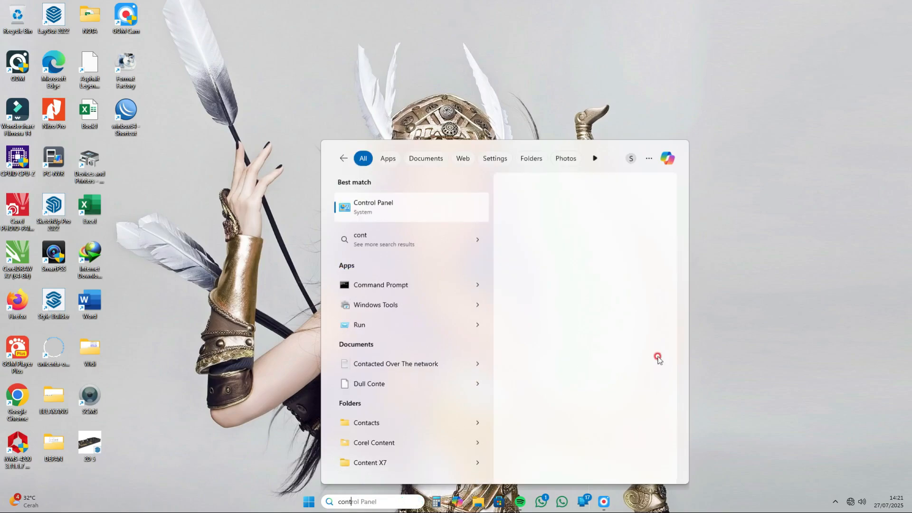
click(397, 209)
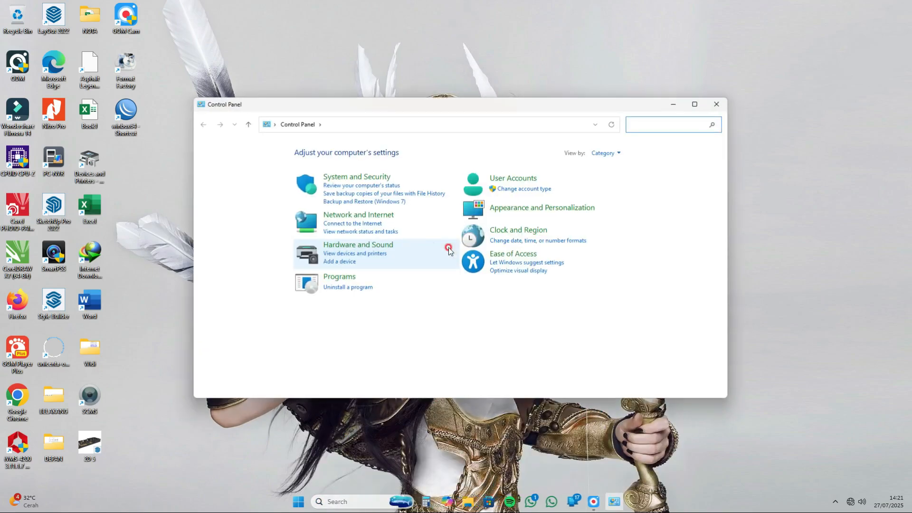
- Open the Internet Protocol Version 4 (TCP/IPv4) properties of the computer's Ethernet adapter
click(351, 215)
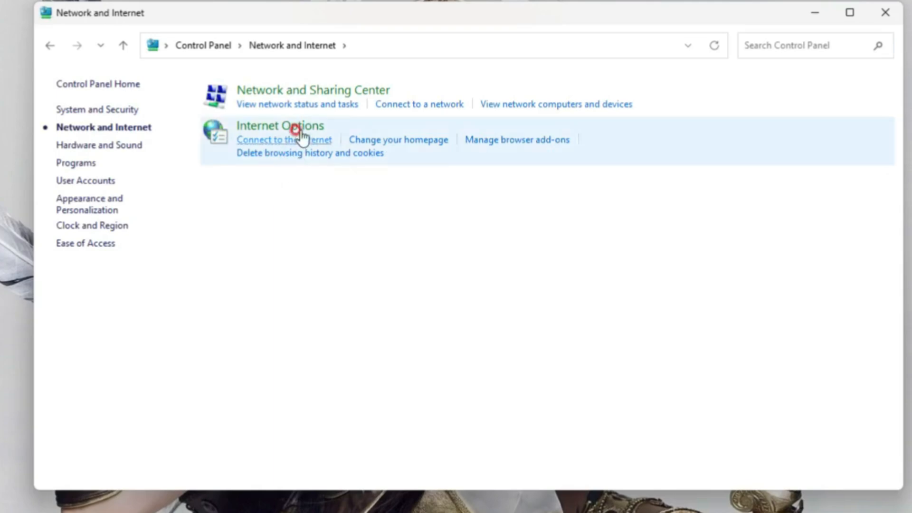
click(300, 91)
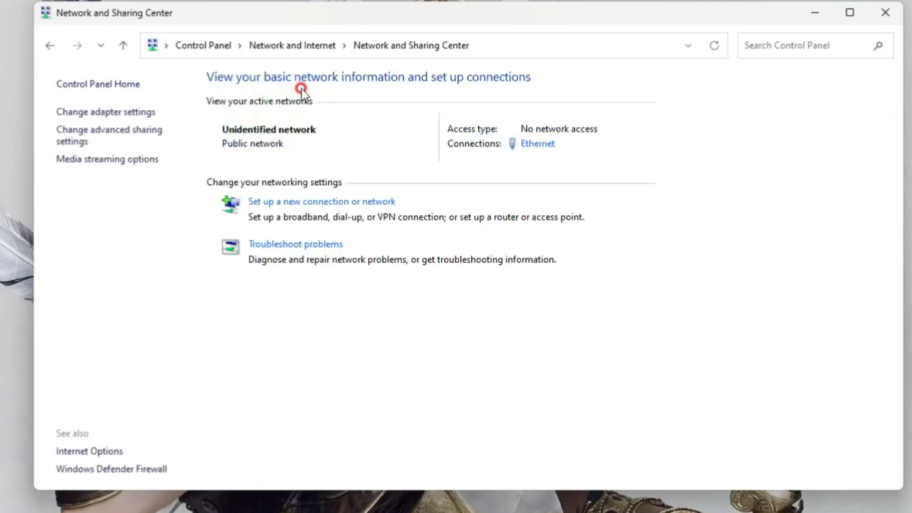
click(123, 111)
right_click(169, 138)
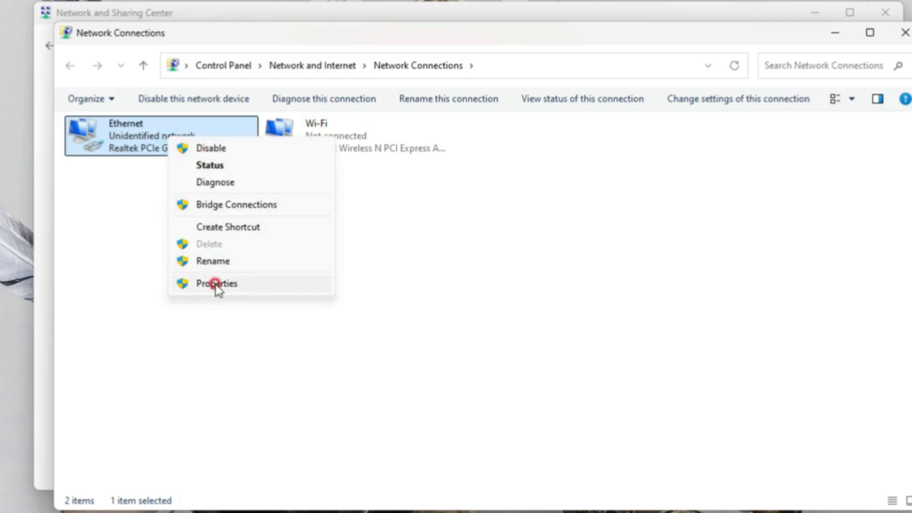
click(217, 285)
click(239, 277)
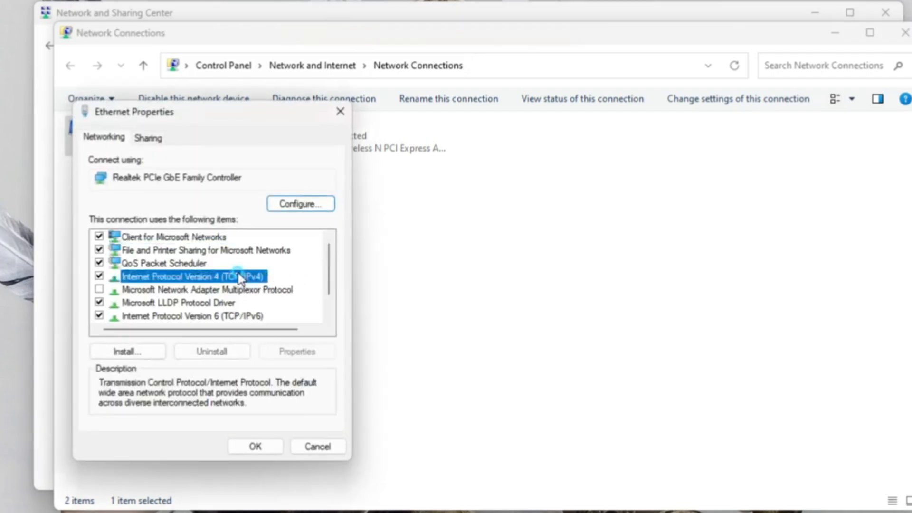
double_click(239, 277)
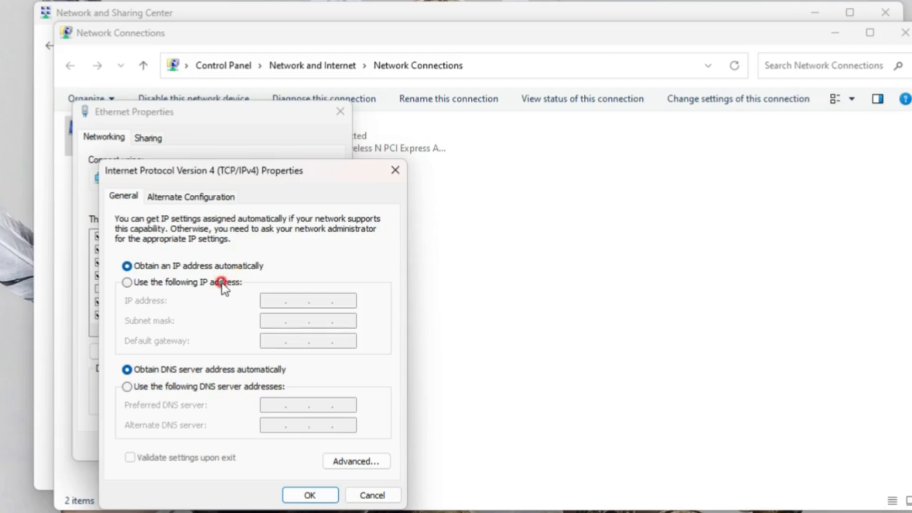
- Switch the adapter to a manual IP address of 12.12.12.30 with the automatically filled subnet mask 255.0.0.0
click(225, 282)
click(268, 301)
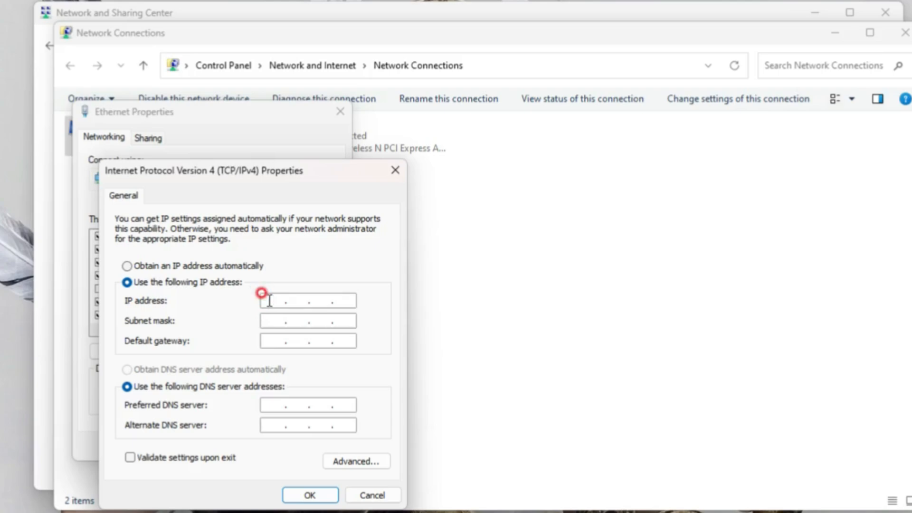
text(12.12.12.)
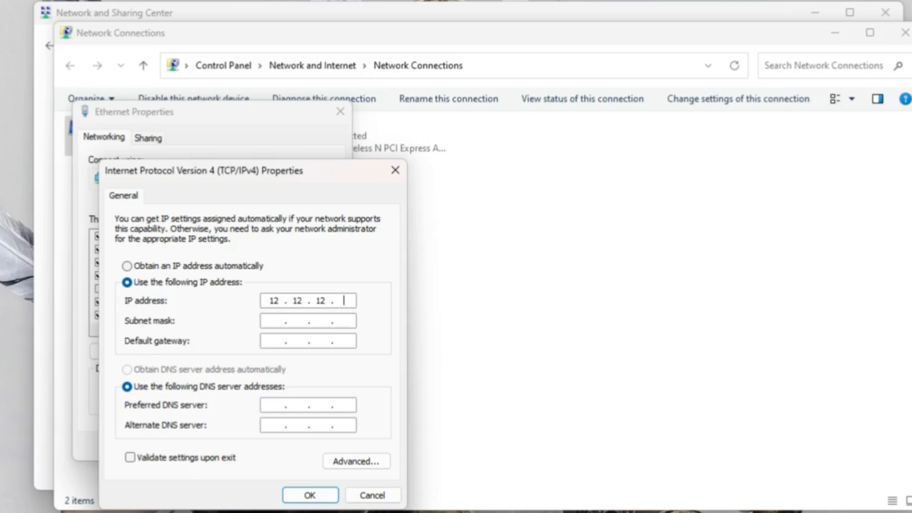
text(30)
click(282, 319)
- Set the adapter's default gateway to 12.12.12.1
click(269, 342)
text(12 . 12 . 12 . 12)
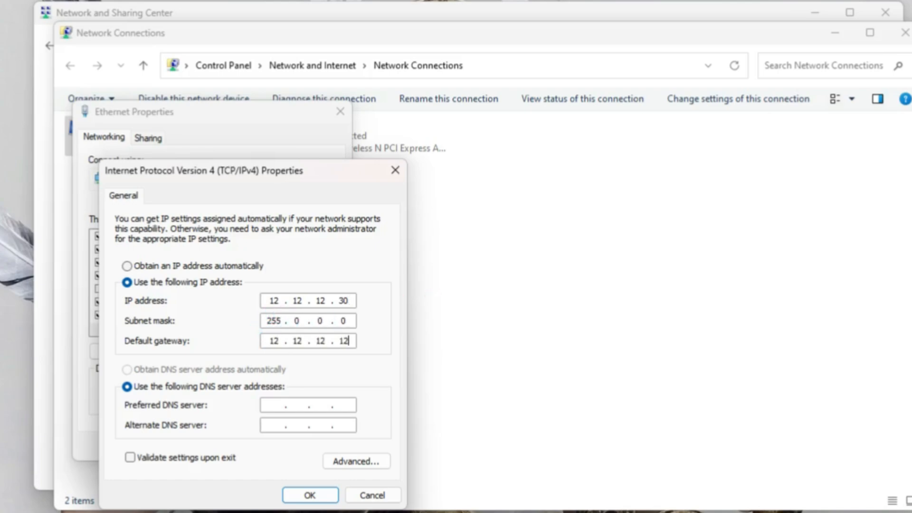
key(BackSpace)
- Set the preferred DNS server to 192.168.1.1 and save the IPv4 and Ethernet properties
click(268, 403)
text(192.168.1.1)
click(310, 495)
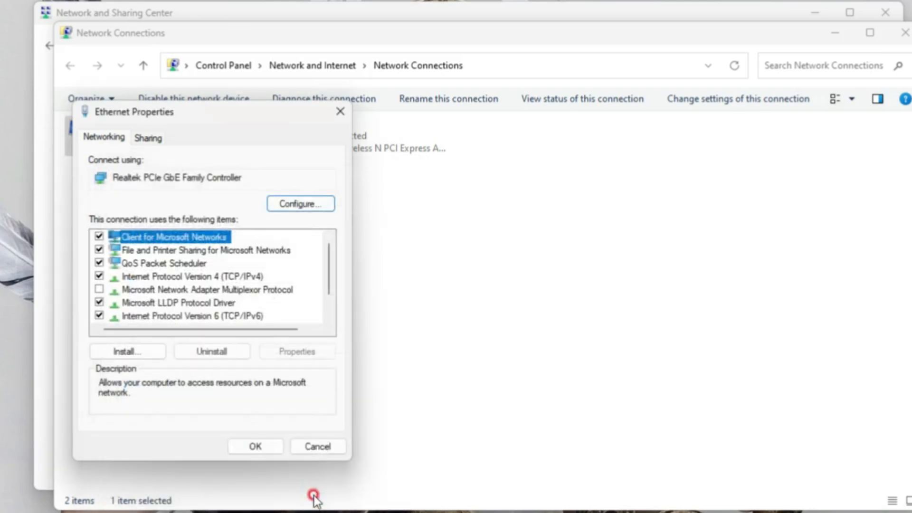
click(256, 447)
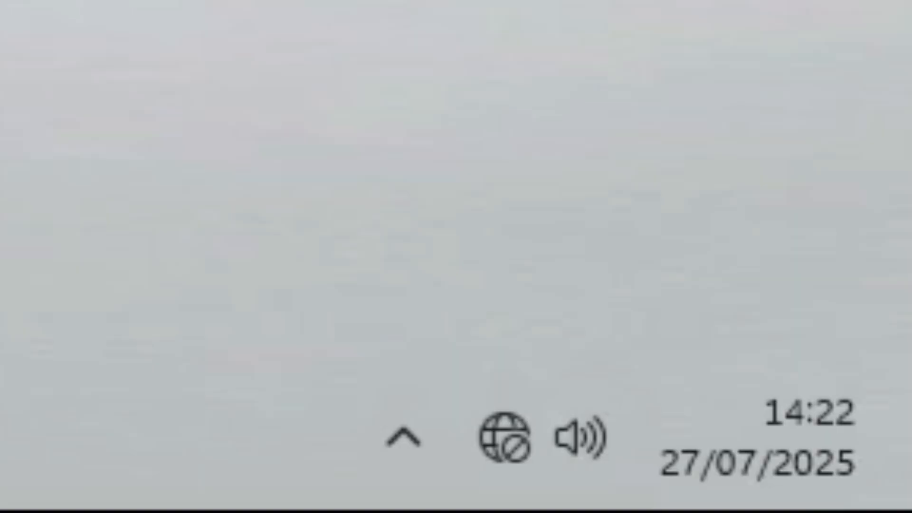